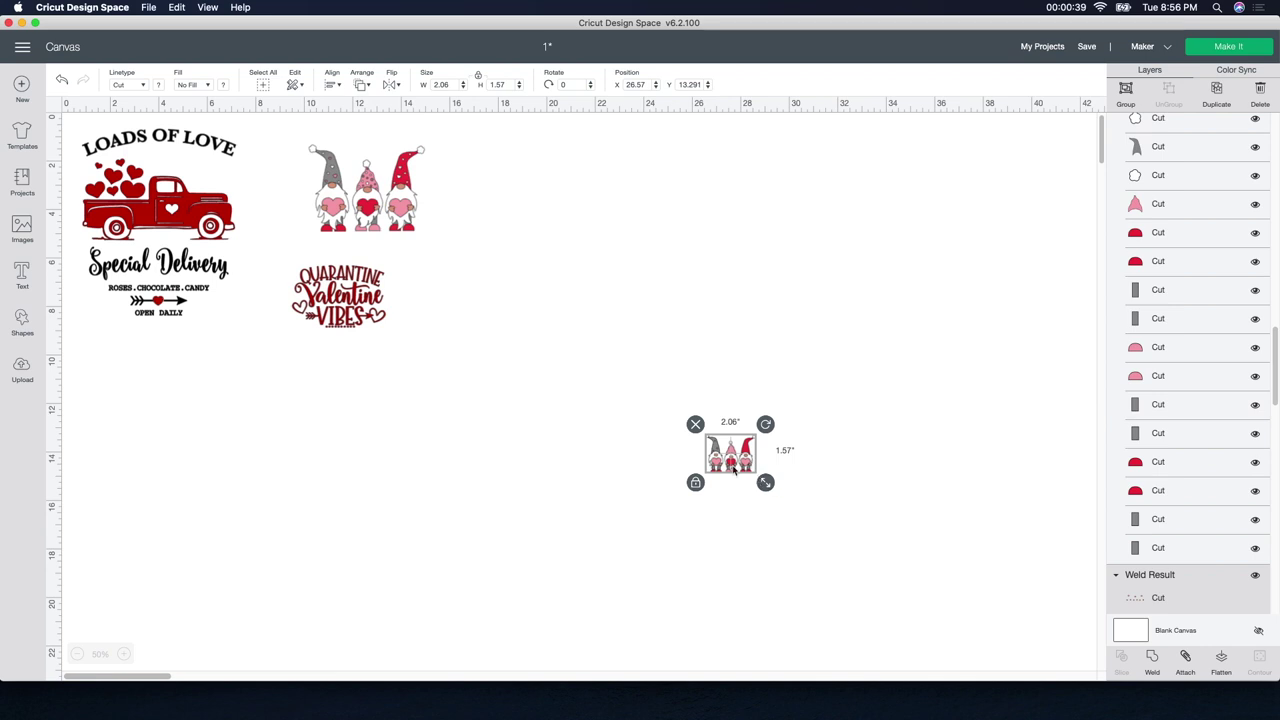
Step: Move the large three-gnome design farther right and up, to about X 14.86, Y 0.27
left_click(123, 654)
left_click(123, 654)
left_click(123, 654)
scroll(98, 598, "left", 3)
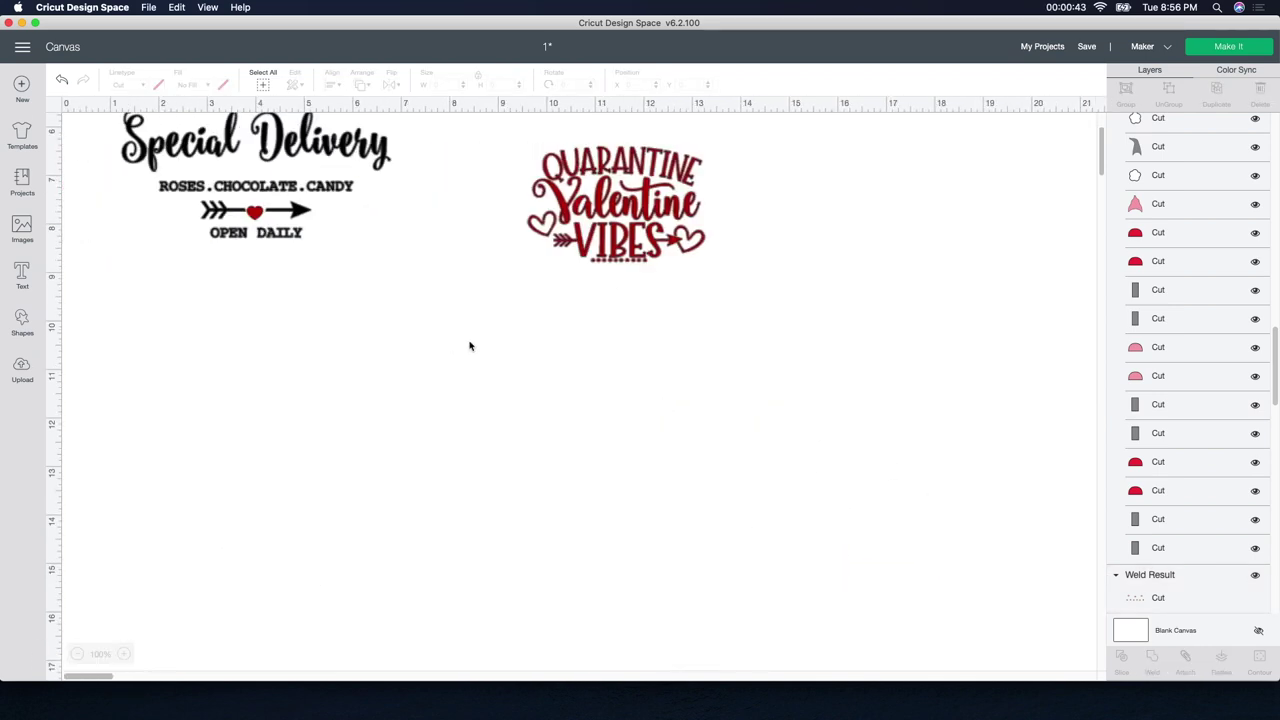
scroll(471, 346, "up", 5)
left_click(660, 262)
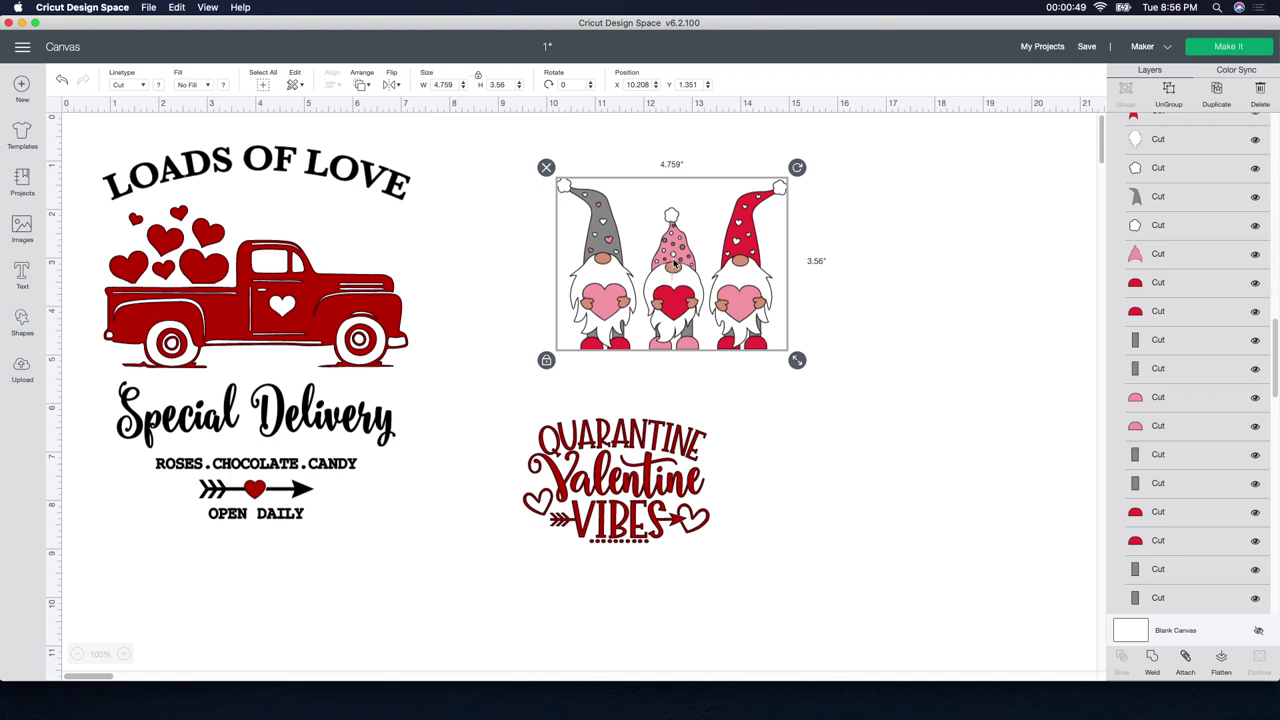
left_click(840, 289)
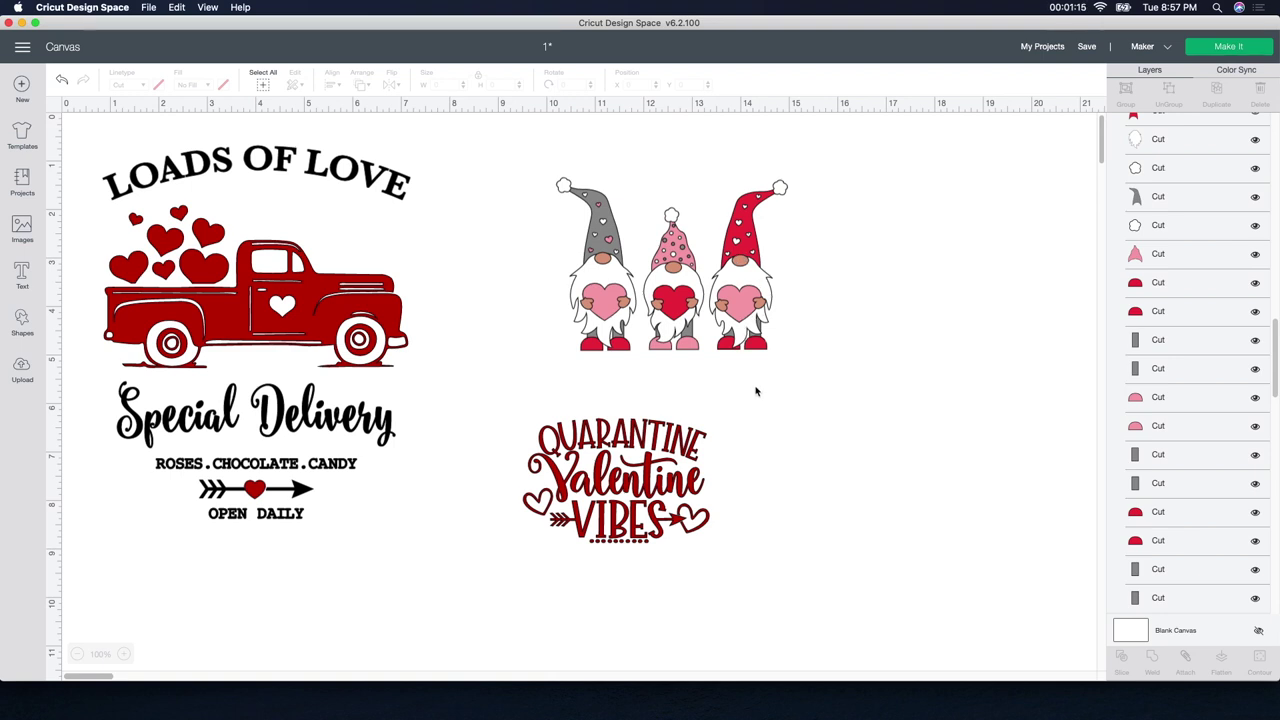
left_click(805, 442)
left_click(702, 307)
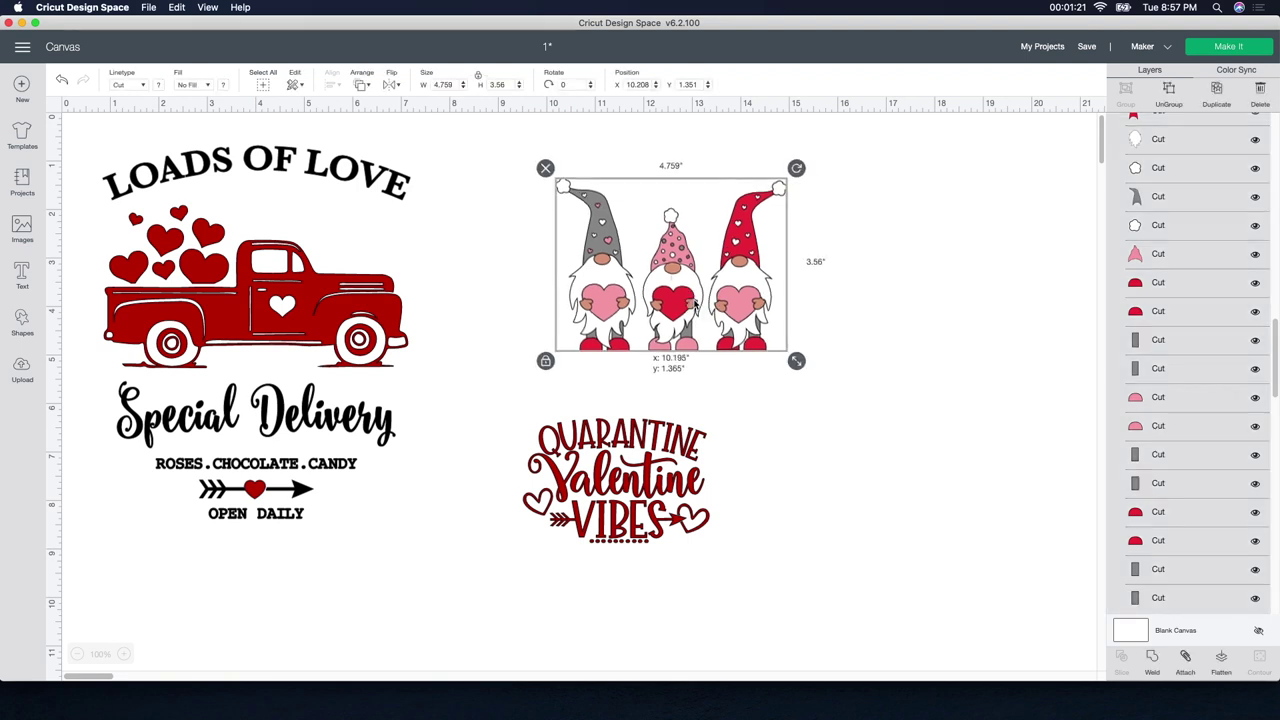
left_click_drag(676, 287, 902, 233)
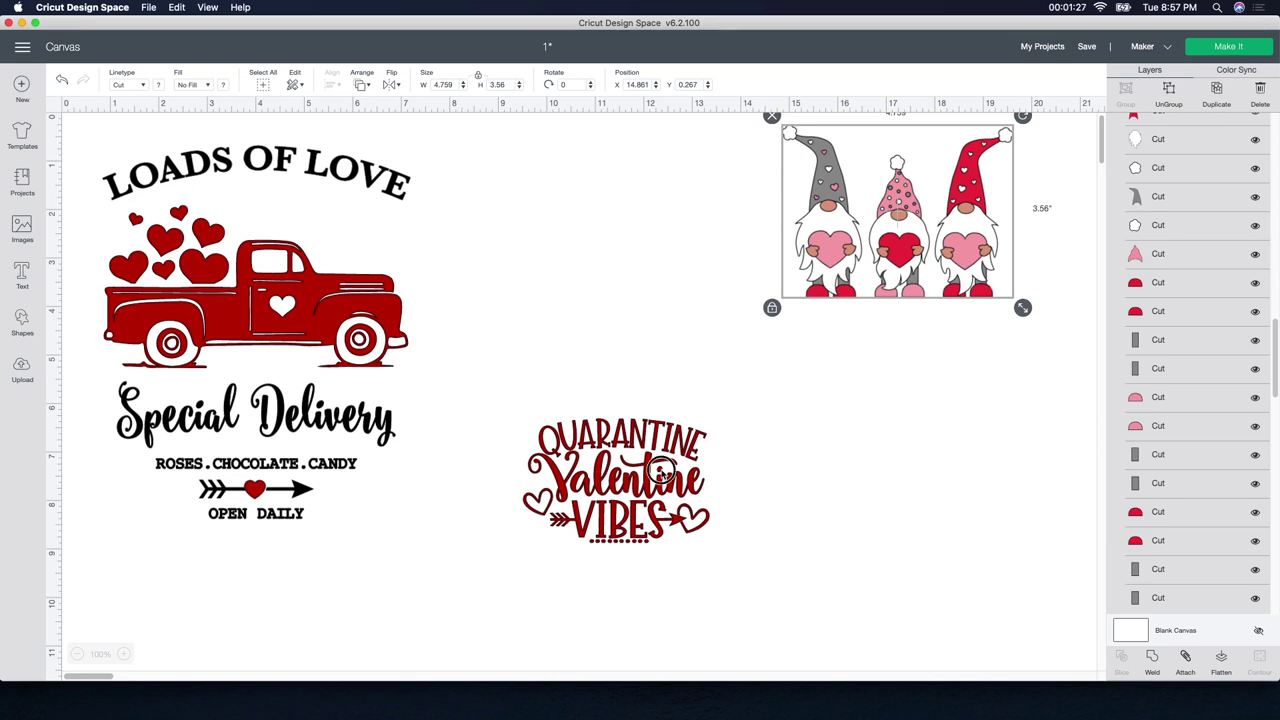
Step: Move the Quarantine Valentine Vibes design up between the truck and the gnomes, to about X 9.34, Y 1.5
left_click(652, 460)
left_click_drag(652, 460, 652, 312)
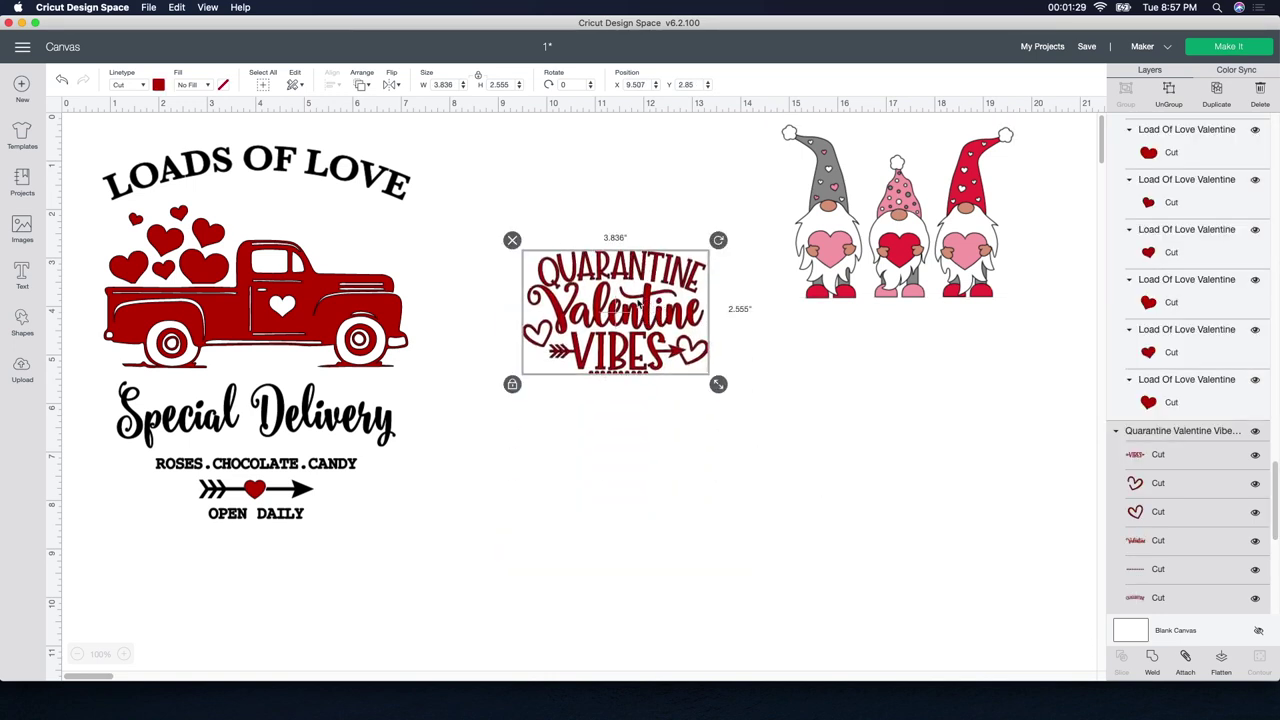
left_click(806, 386)
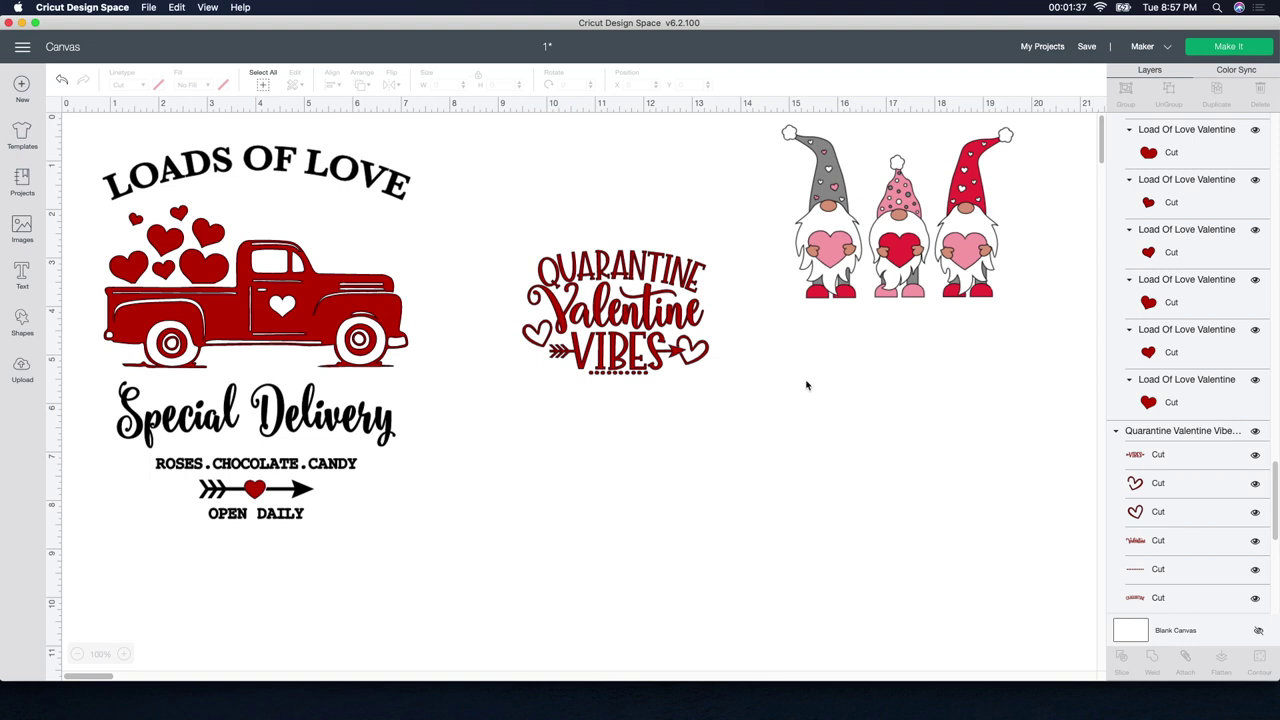
left_click(650, 335)
left_click_drag(650, 335, 627, 312)
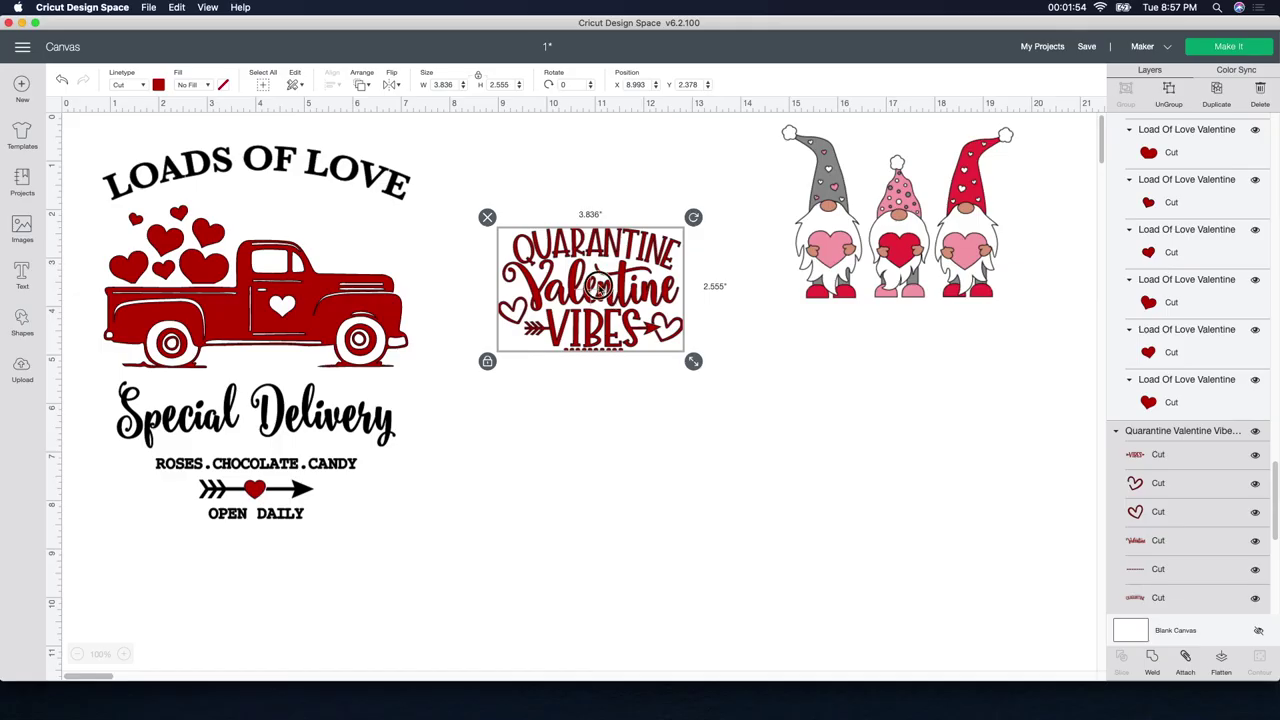
left_click_drag(598, 286, 591, 257)
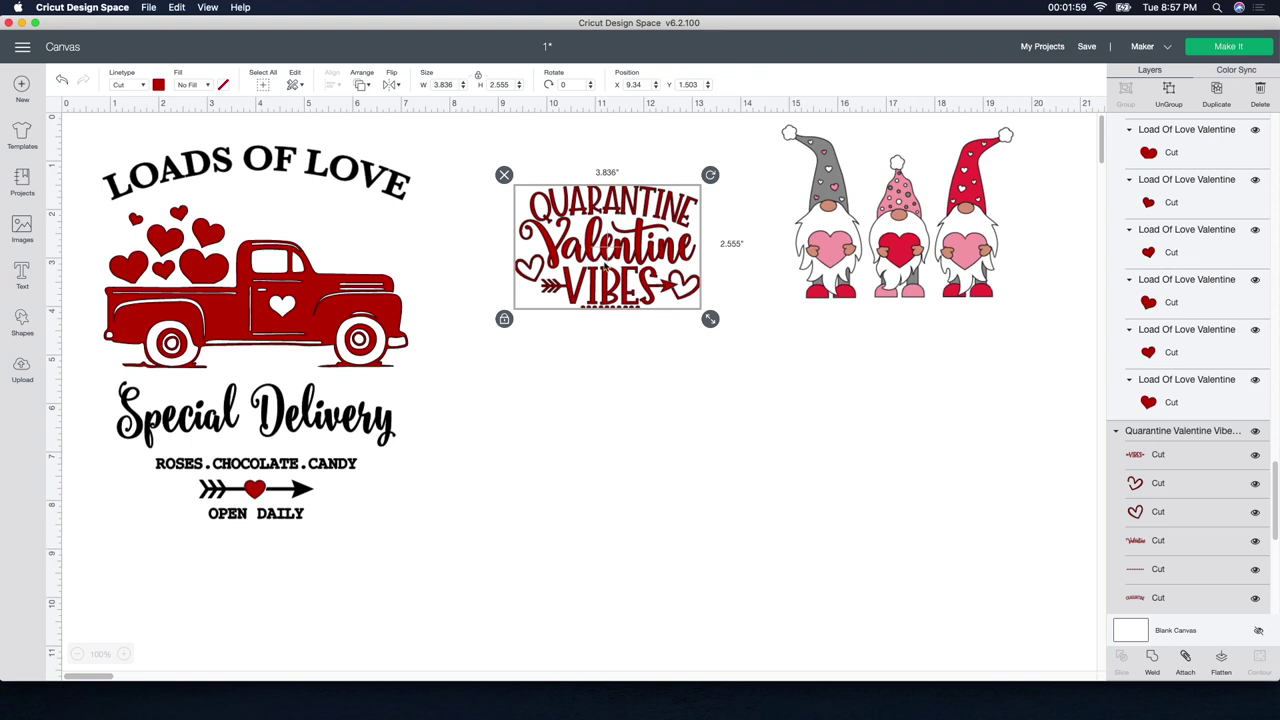
Step: Place a white duplicate of the Quarantine Valentine Vibes design directly below the red original
left_click(1222, 104)
left_click_drag(640, 288, 640, 414)
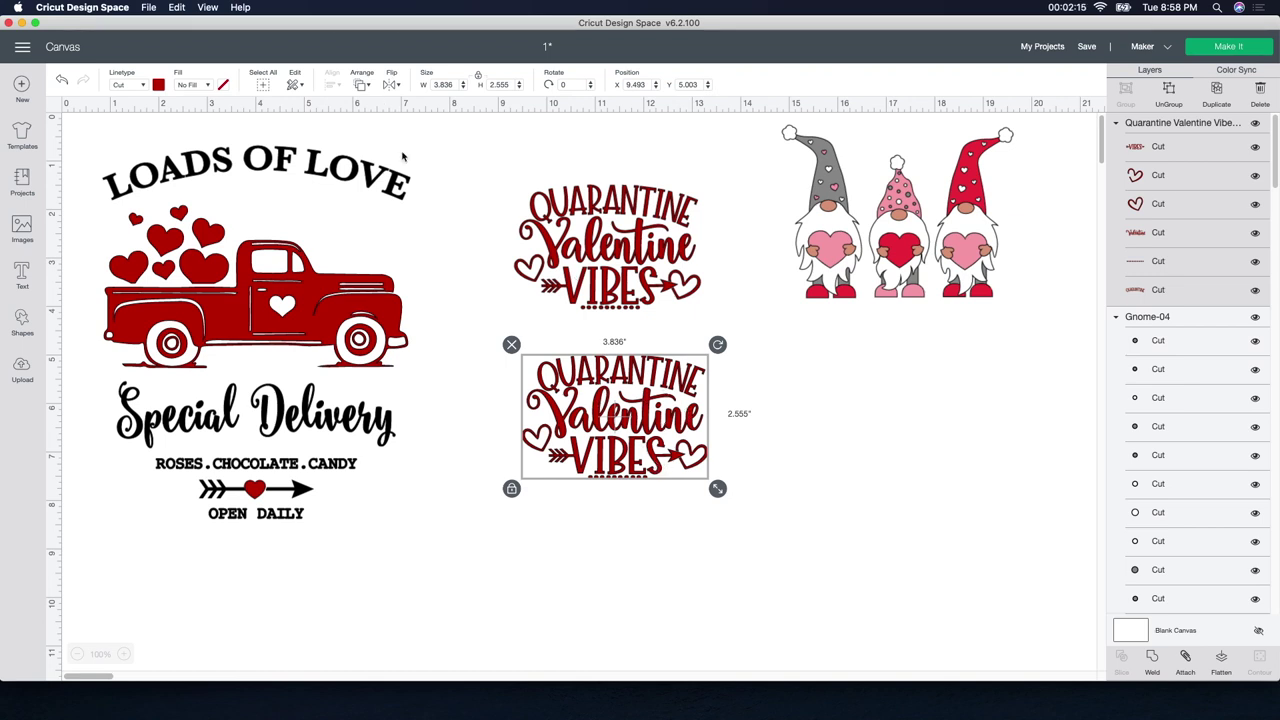
left_click(159, 87)
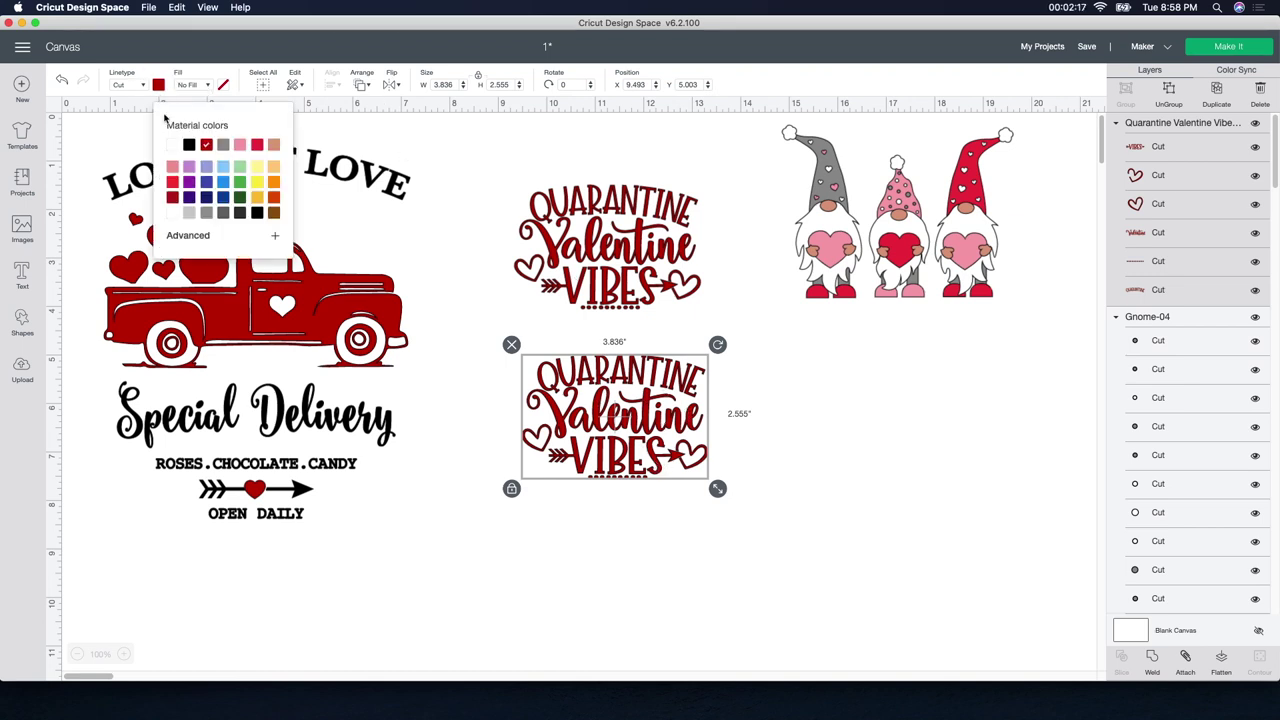
left_click(172, 145)
left_click(680, 521)
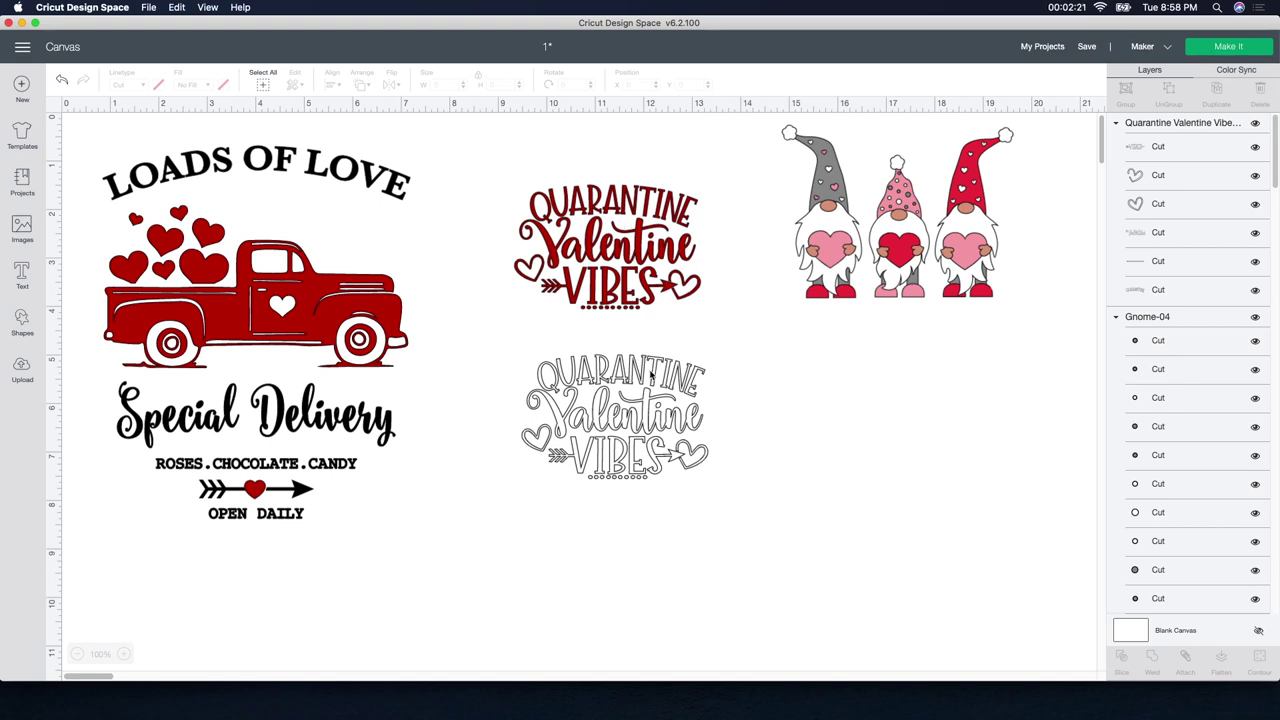
Step: Resize the red Quarantine Valentine Vibes design to 4 × 4 in with proportions unlocked, and shift it slightly up and left
left_click(647, 313)
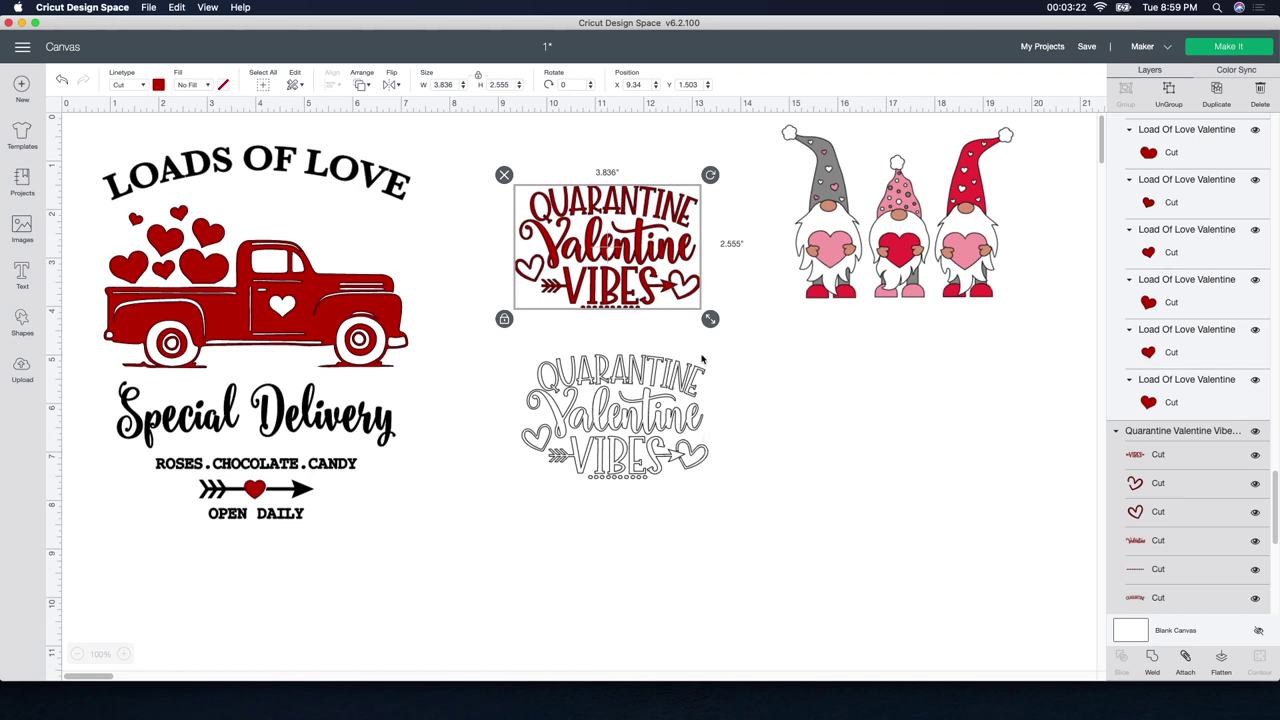
left_click(478, 76)
double_click(455, 84)
type("4")
key("Tab")
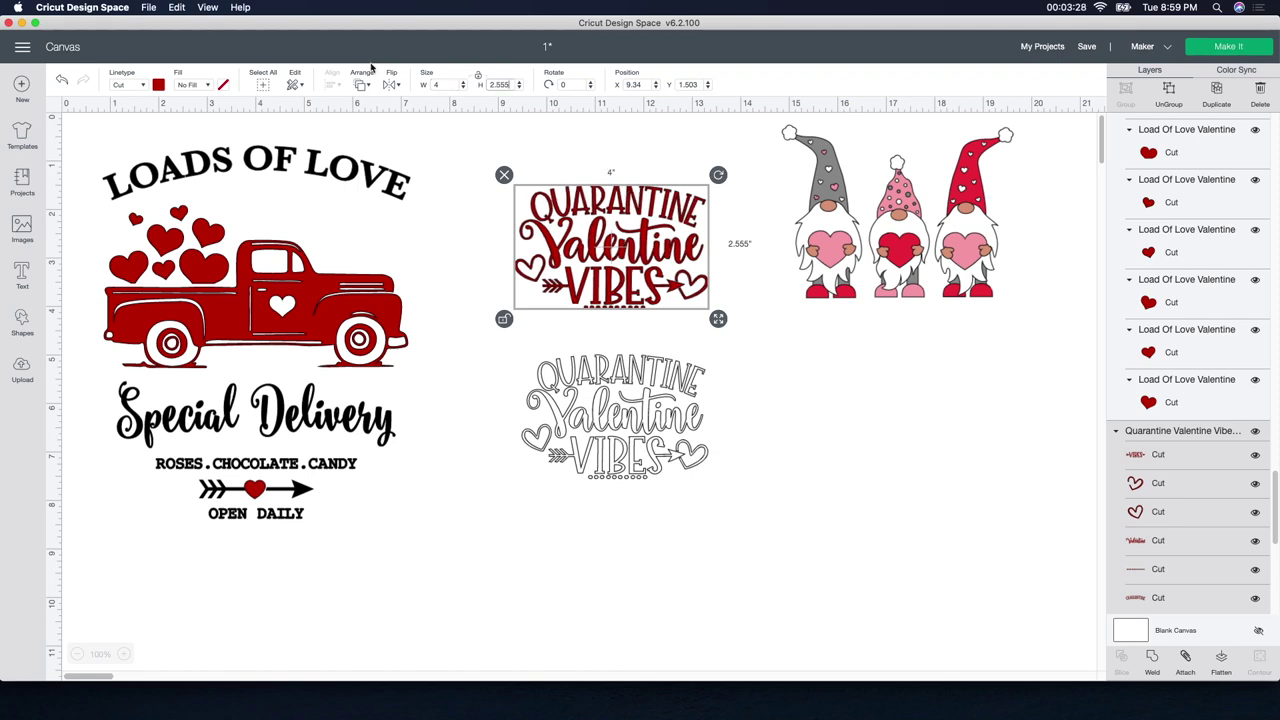
type("4")
key("Return")
left_click_drag(606, 320, 591, 285)
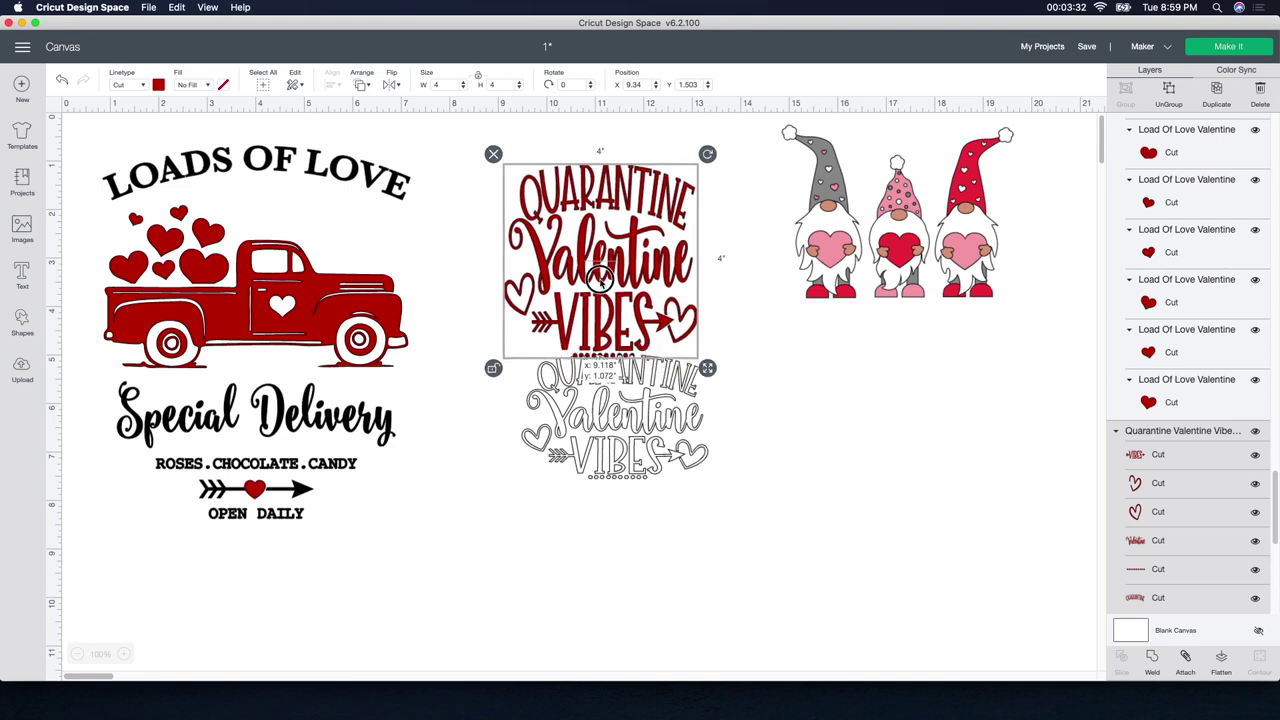
Step: Resize the white Quarantine Valentine Vibes copy to 4 × 4 in with proportions unlocked, and move it below the large gnomes
left_click_drag(614, 428, 617, 458)
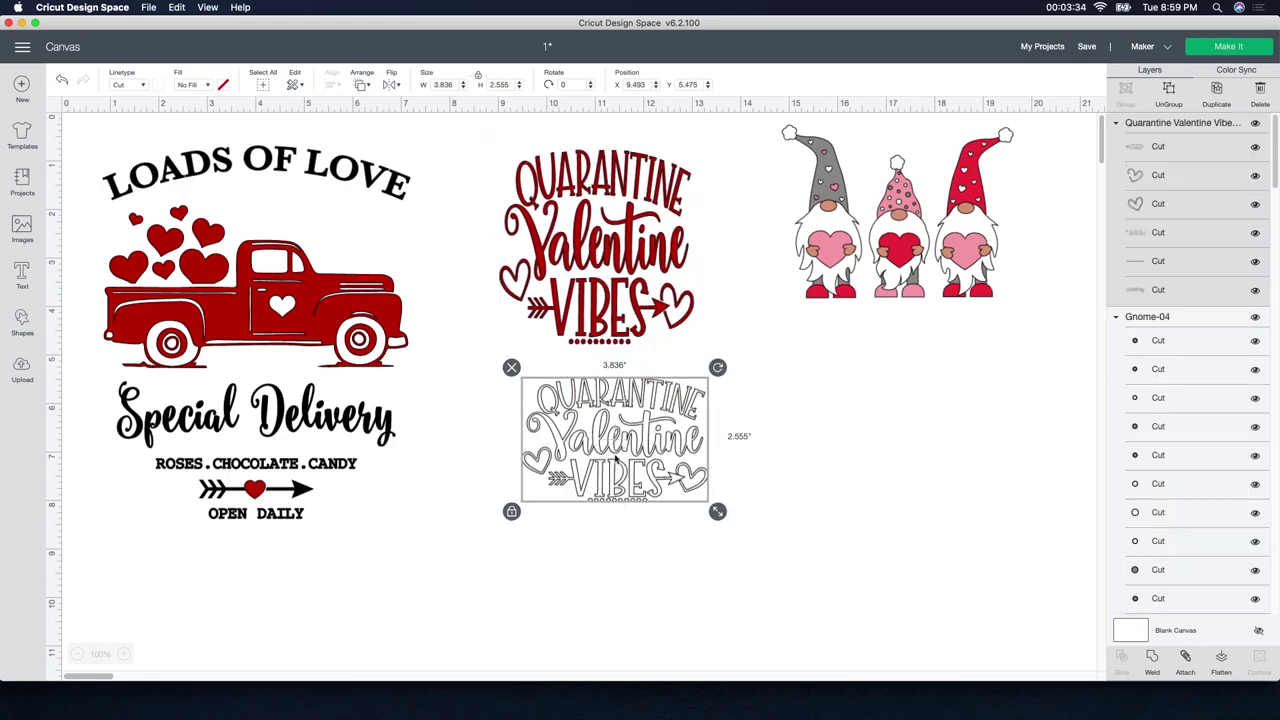
left_click(460, 86)
type("4")
key("Tab")
type("4")
key("Return")
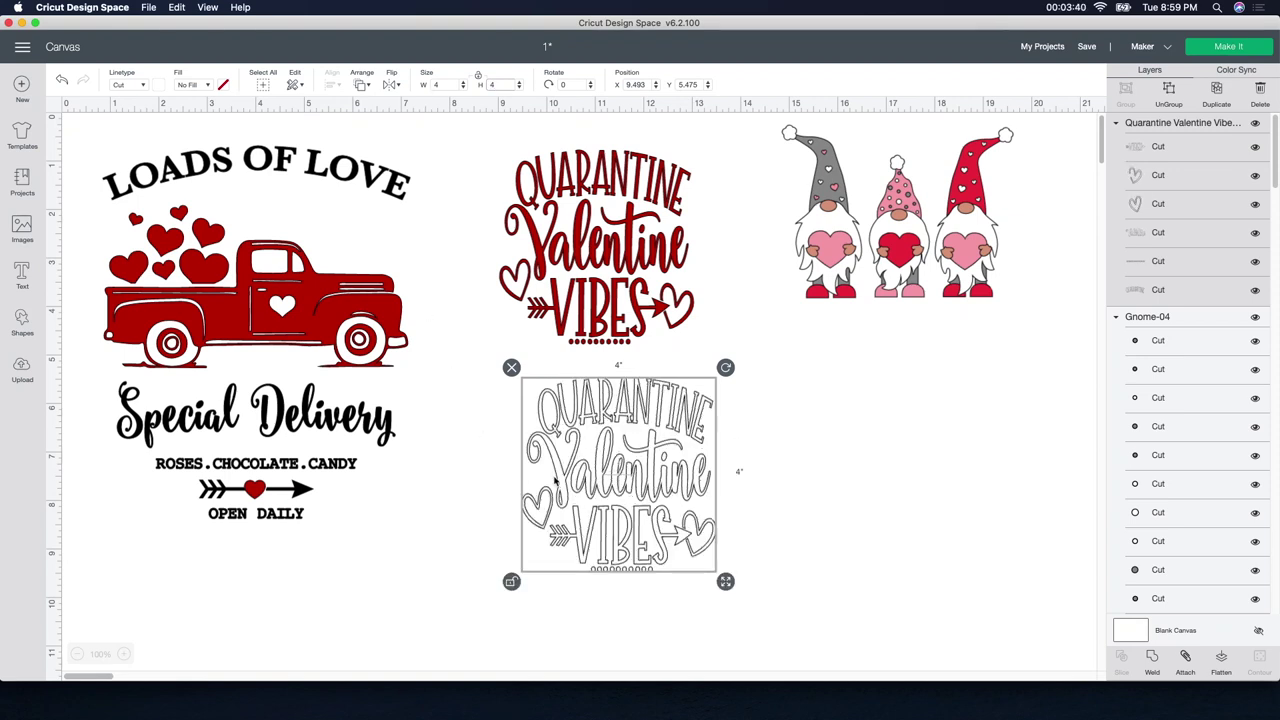
left_click_drag(586, 481, 787, 460)
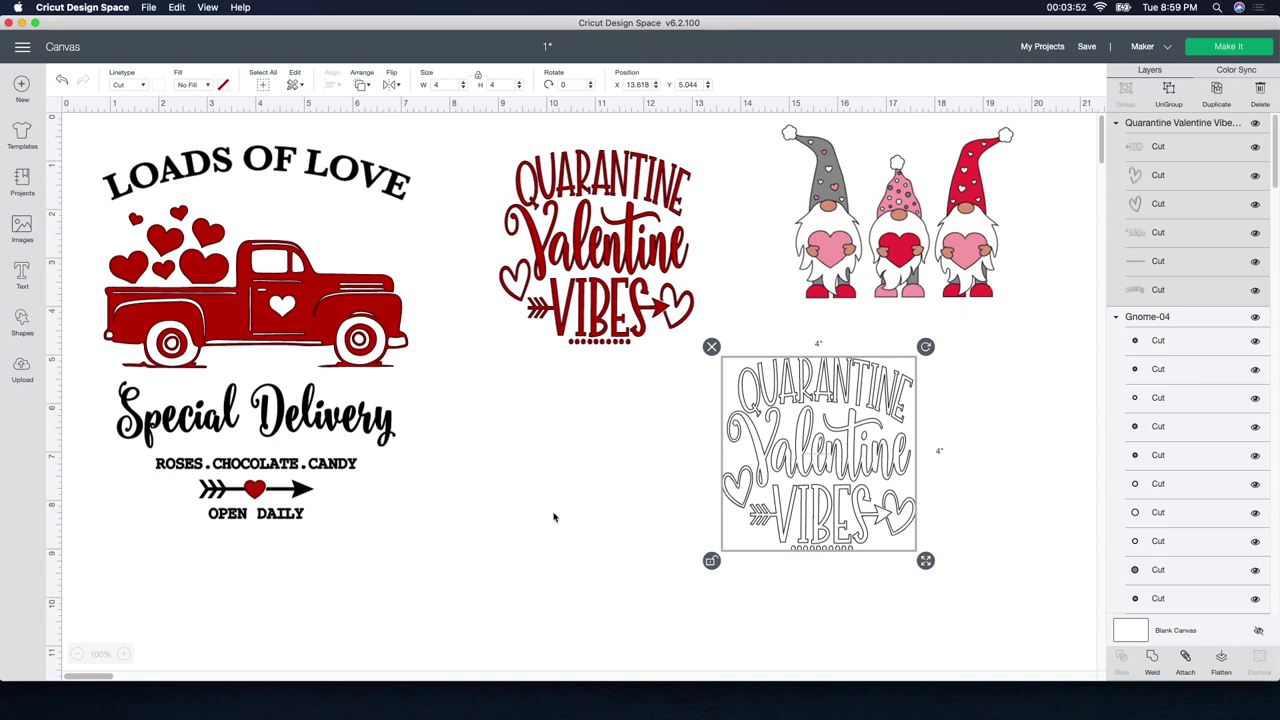
Step: Resize the complete Loads of Love truck design, including its text, to 4 × 4 in with proportions unlocked
left_click(334, 350)
left_click(420, 508)
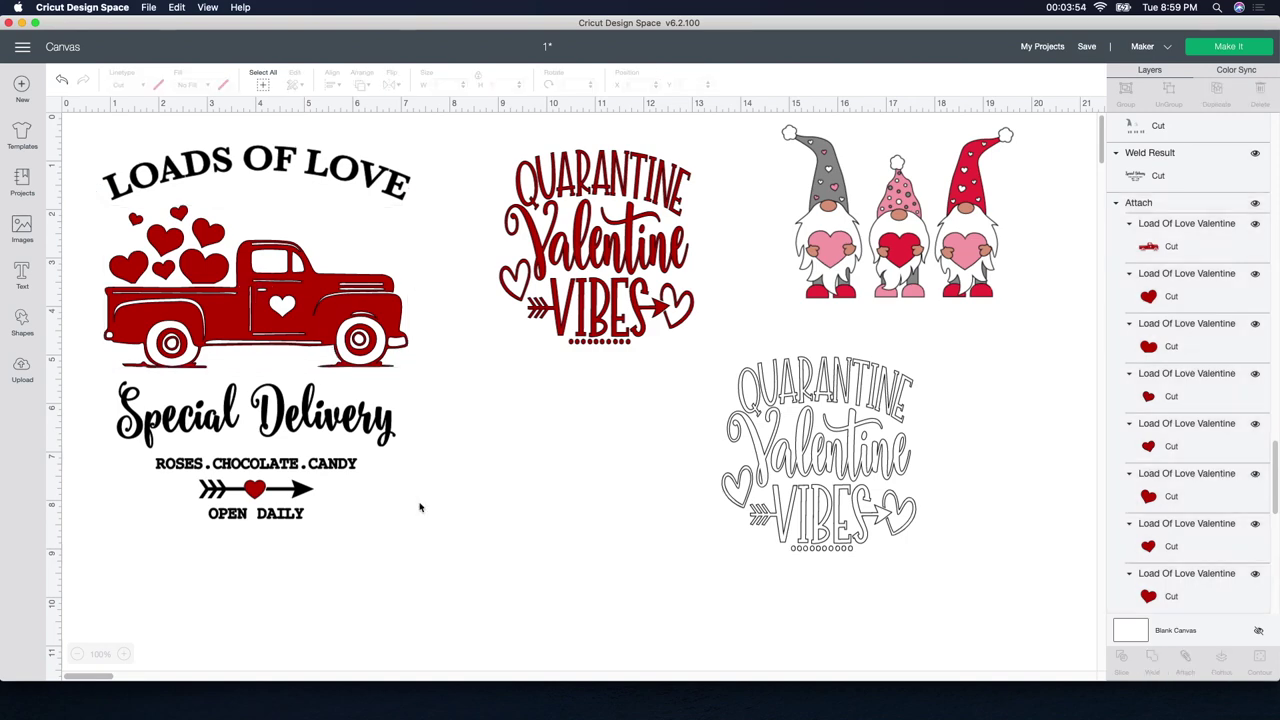
left_click_drag(410, 537, 136, 162)
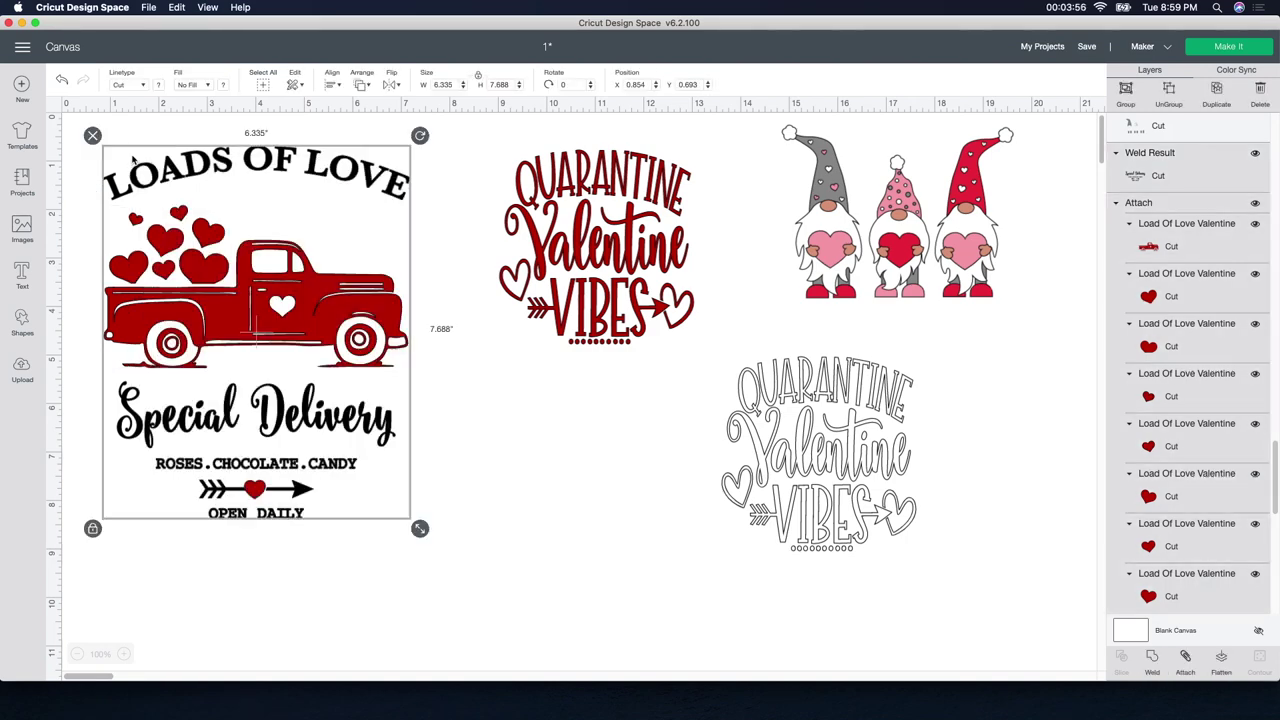
left_click(479, 79)
type("4")
key("Tab")
left_click(510, 86)
type("4")
key("Tab")
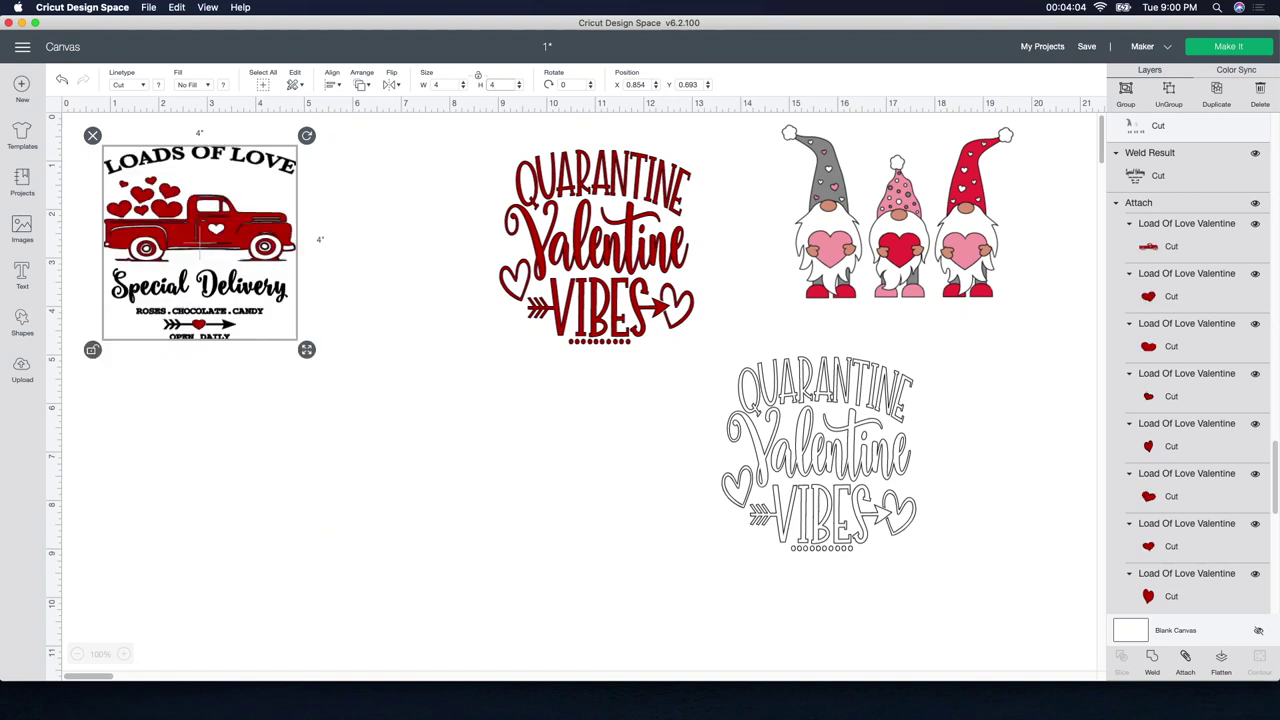
Step: Enlarge the Special Delivery text block to about 4.17 × 1.69 in and center it under the truck
left_click(190, 286)
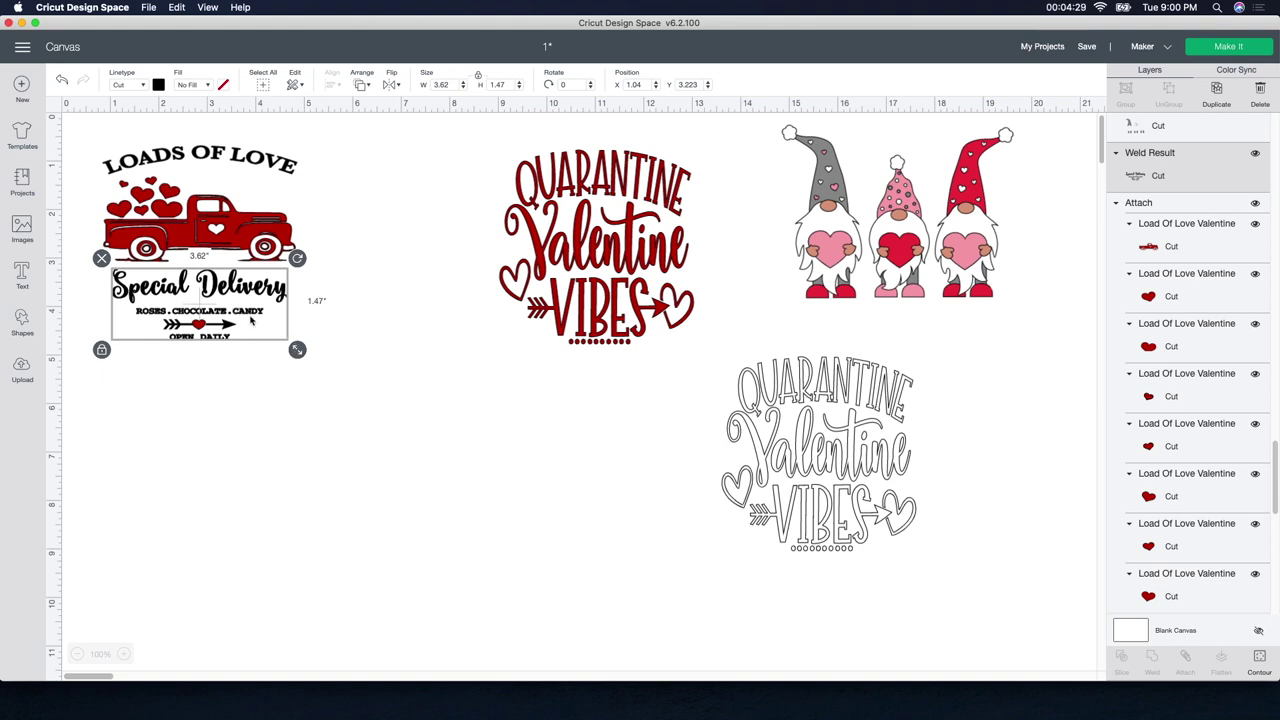
left_click_drag(298, 353, 270, 326)
left_click(276, 436)
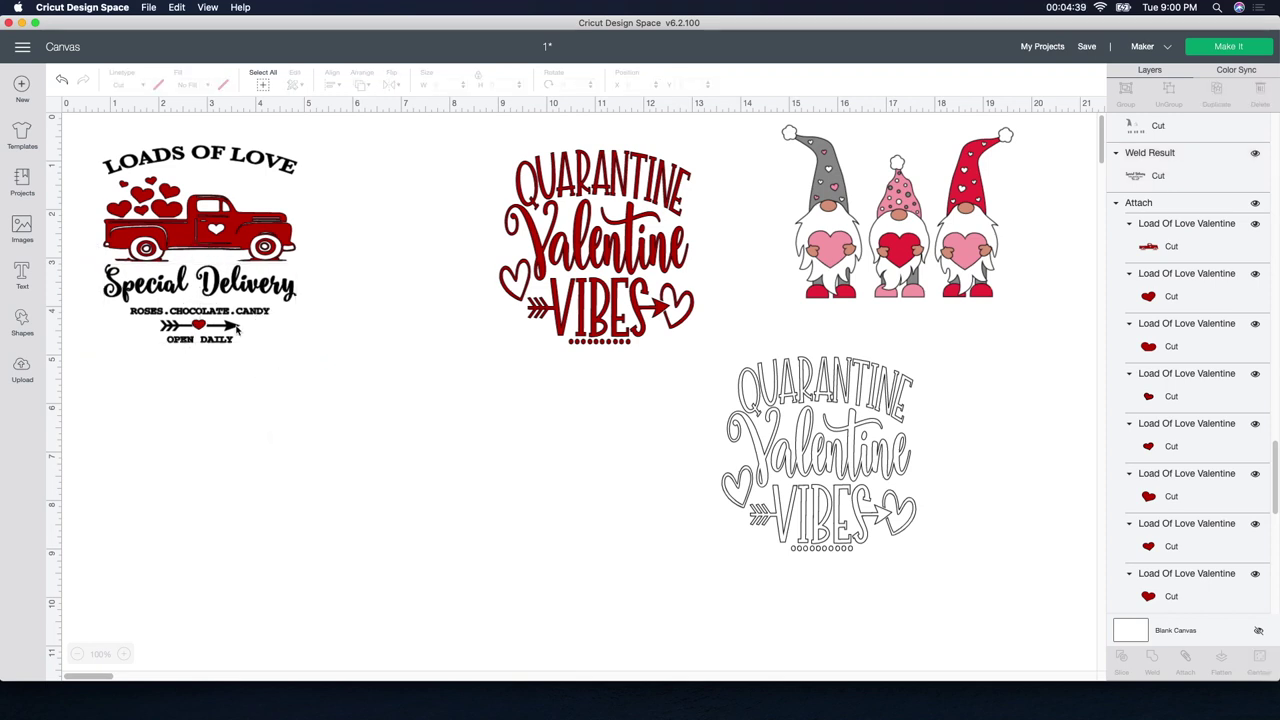
left_click(254, 334)
left_click_drag(305, 354, 312, 361)
left_click_drag(271, 315, 268, 314)
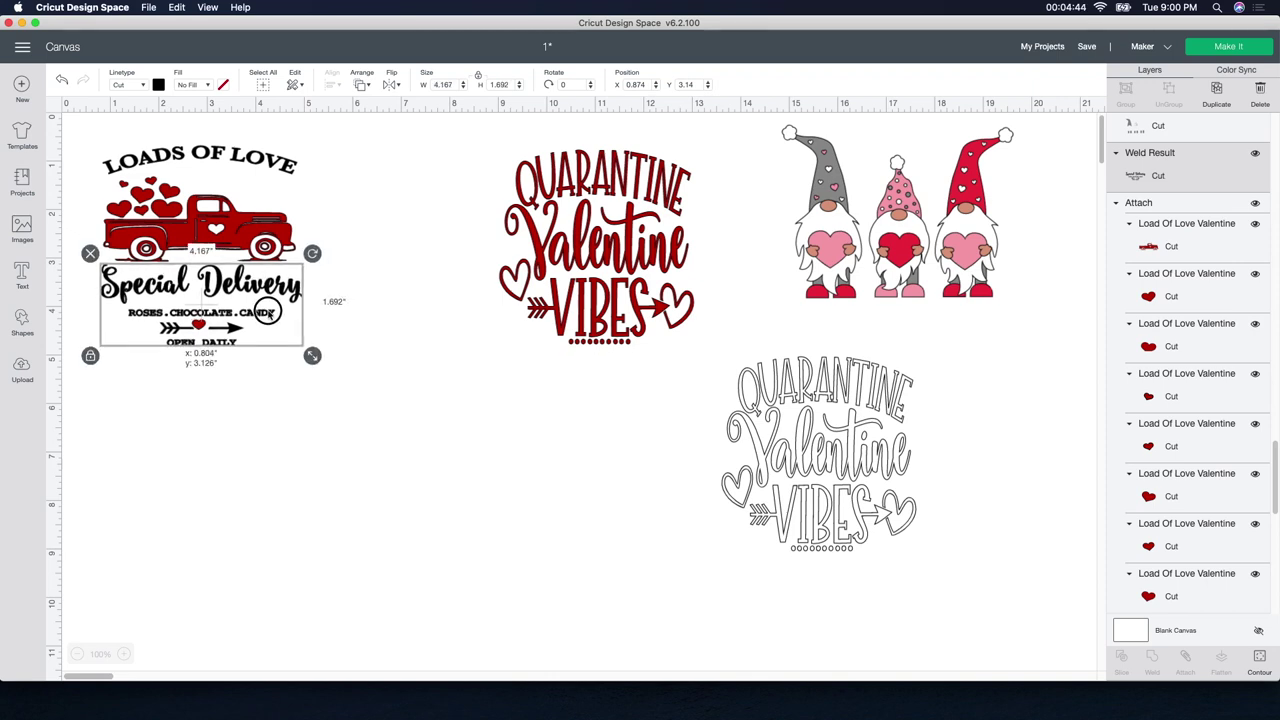
left_click(266, 397)
left_click(206, 329)
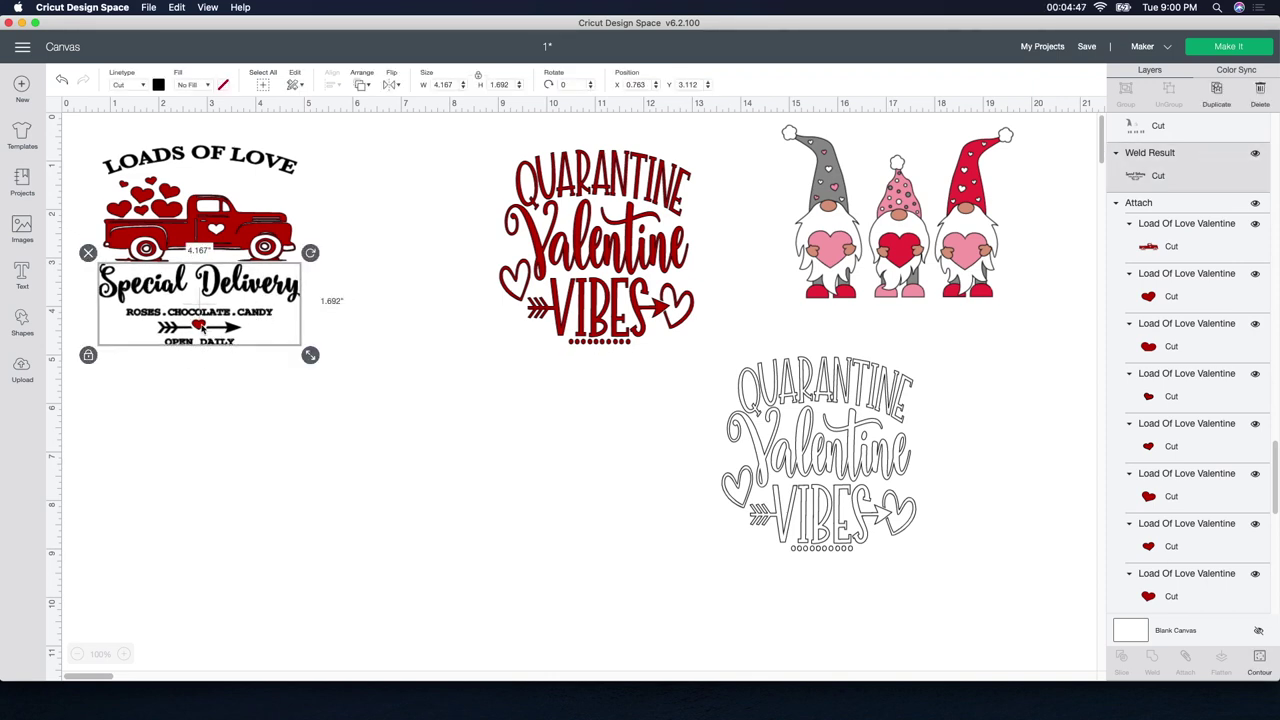
Step: Enlarge the small heart inside the arrow to about 0.3 × 0.22 in and fit the Special Delivery text block back around it
left_click(1165, 289)
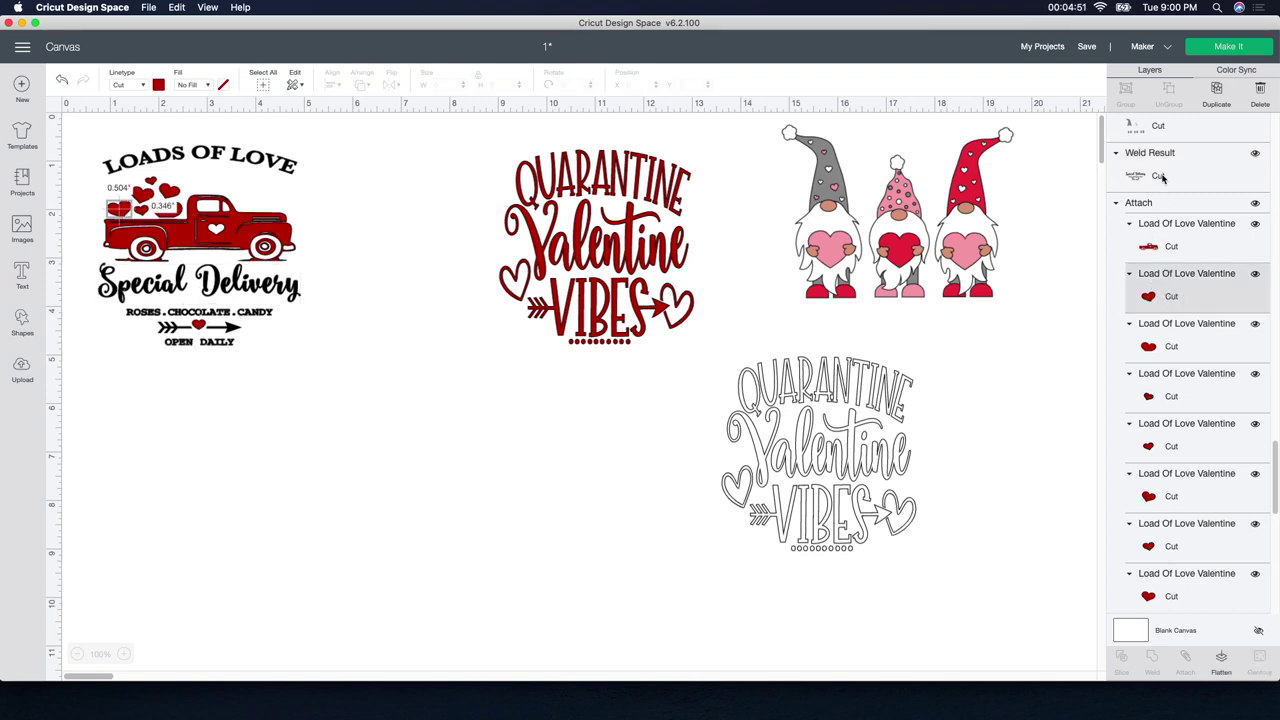
scroll(1177, 295, "down", 4)
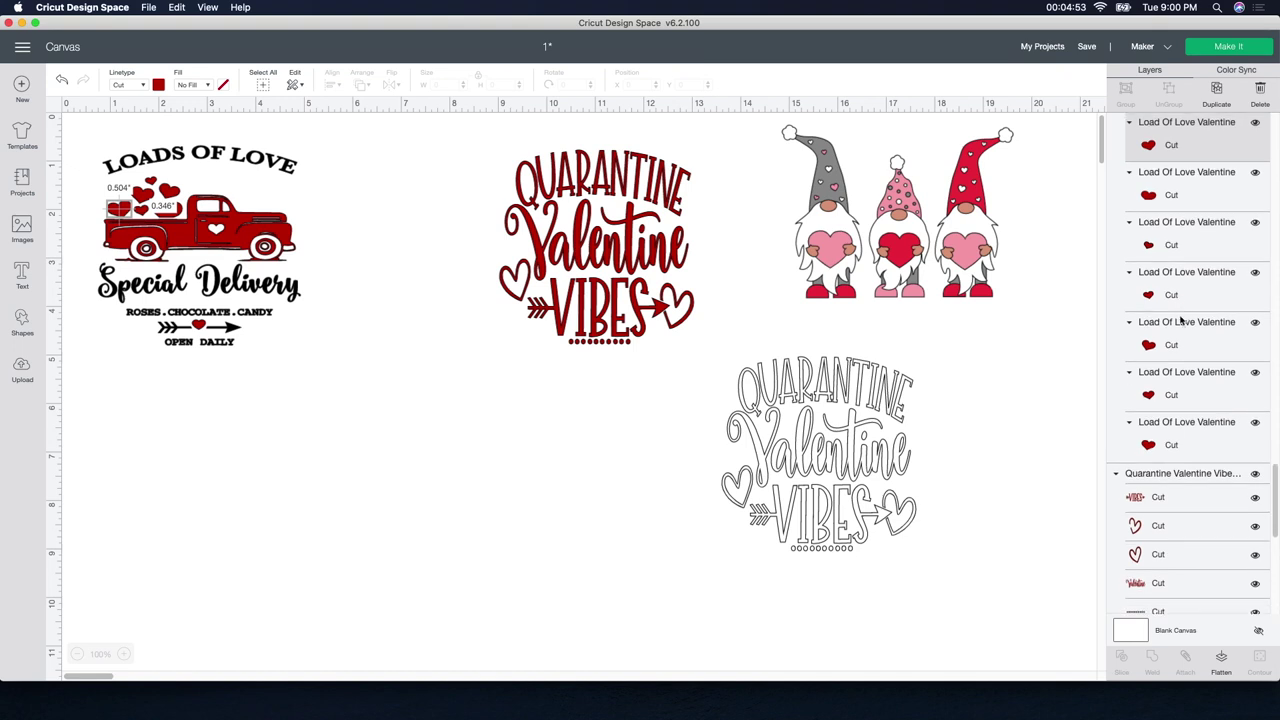
left_click(1173, 447)
scroll(1173, 450, "down", 4)
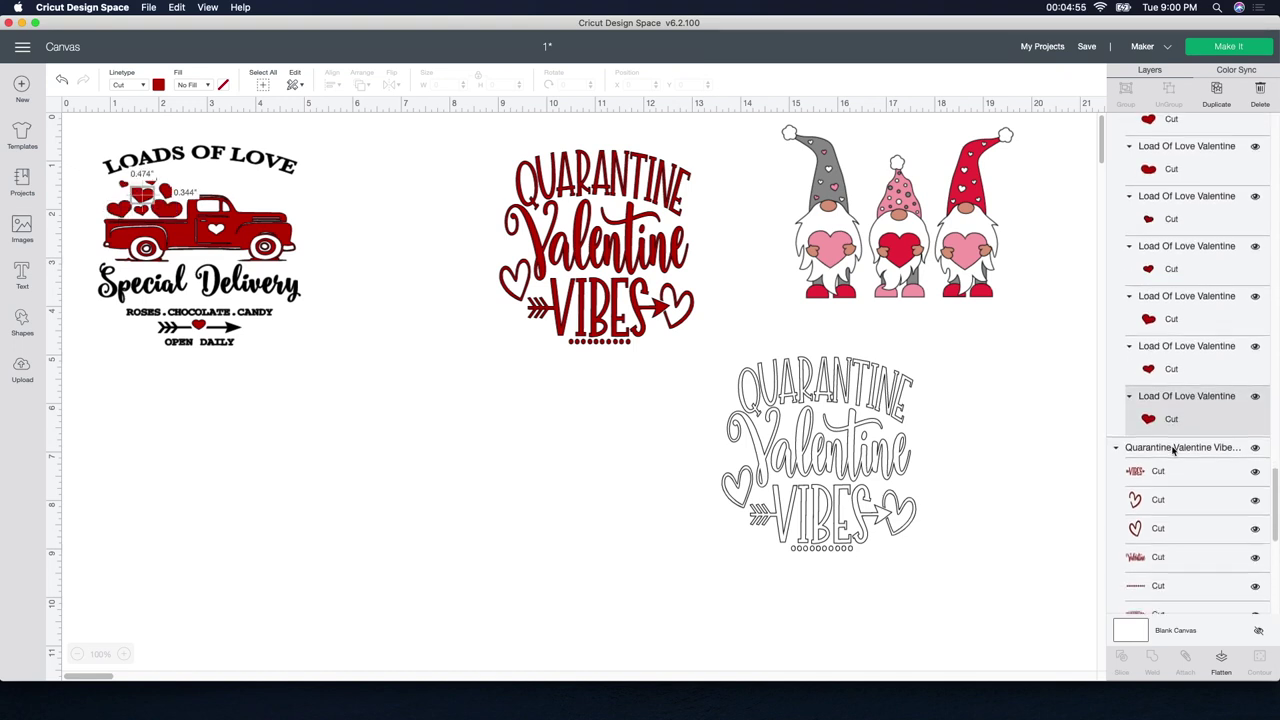
scroll(1173, 450, "down", 1)
left_click(1163, 518)
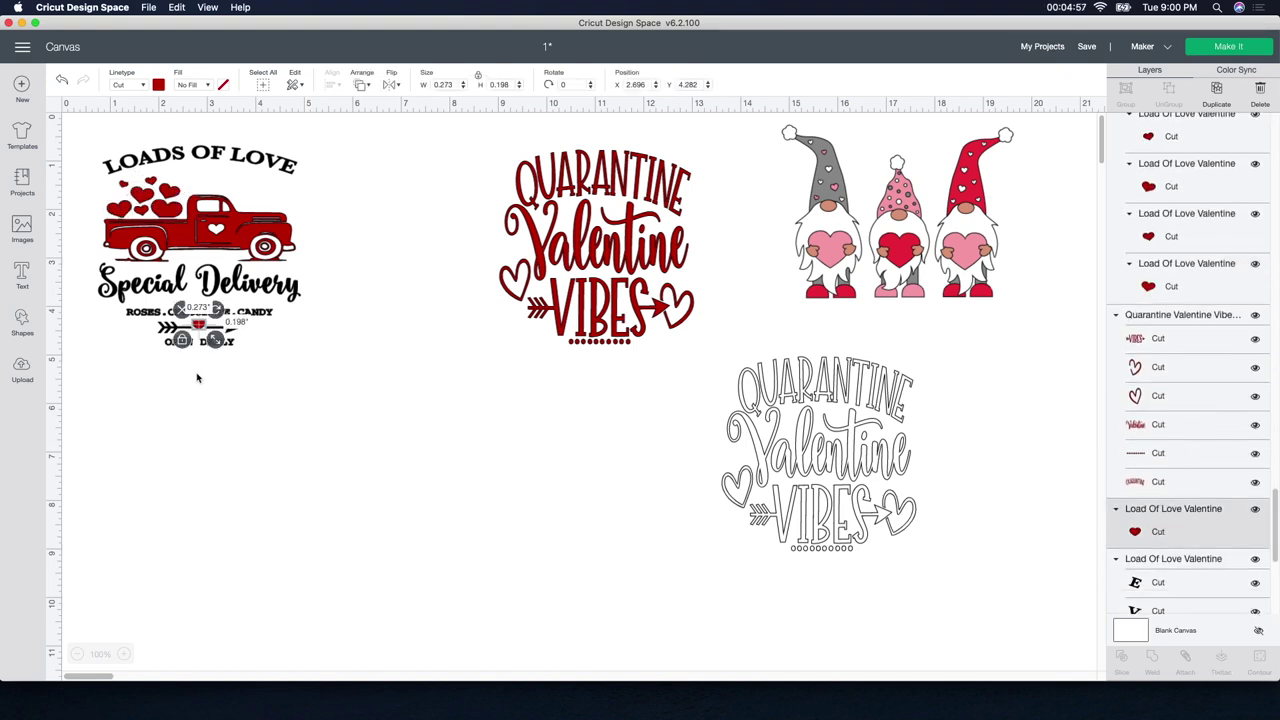
left_click(198, 328)
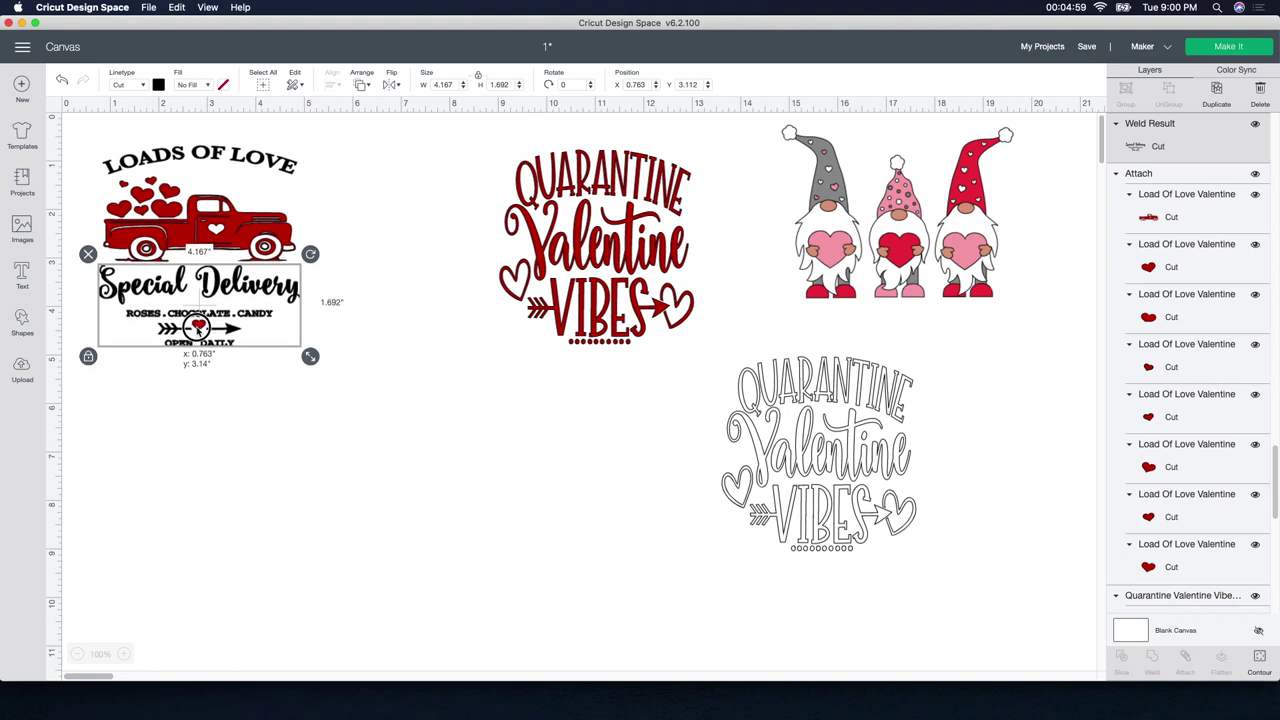
left_click_drag(198, 328, 211, 455)
left_click(200, 324)
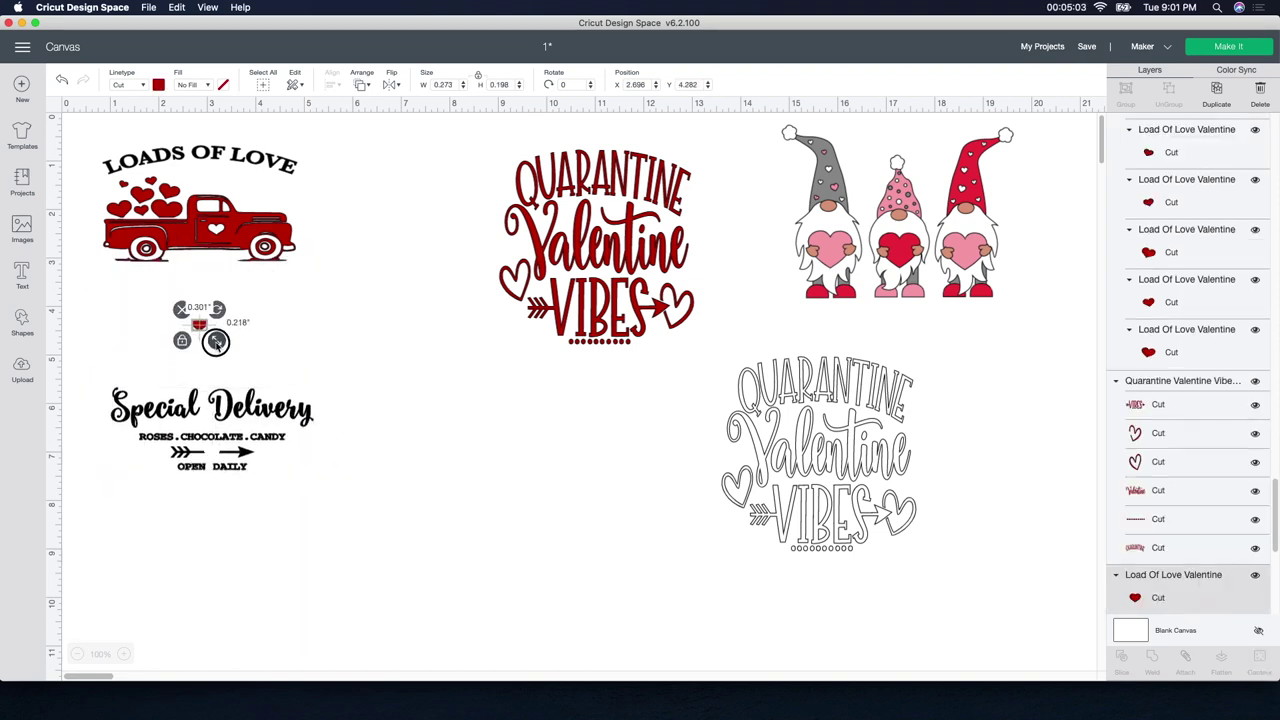
left_click_drag(226, 446, 214, 318)
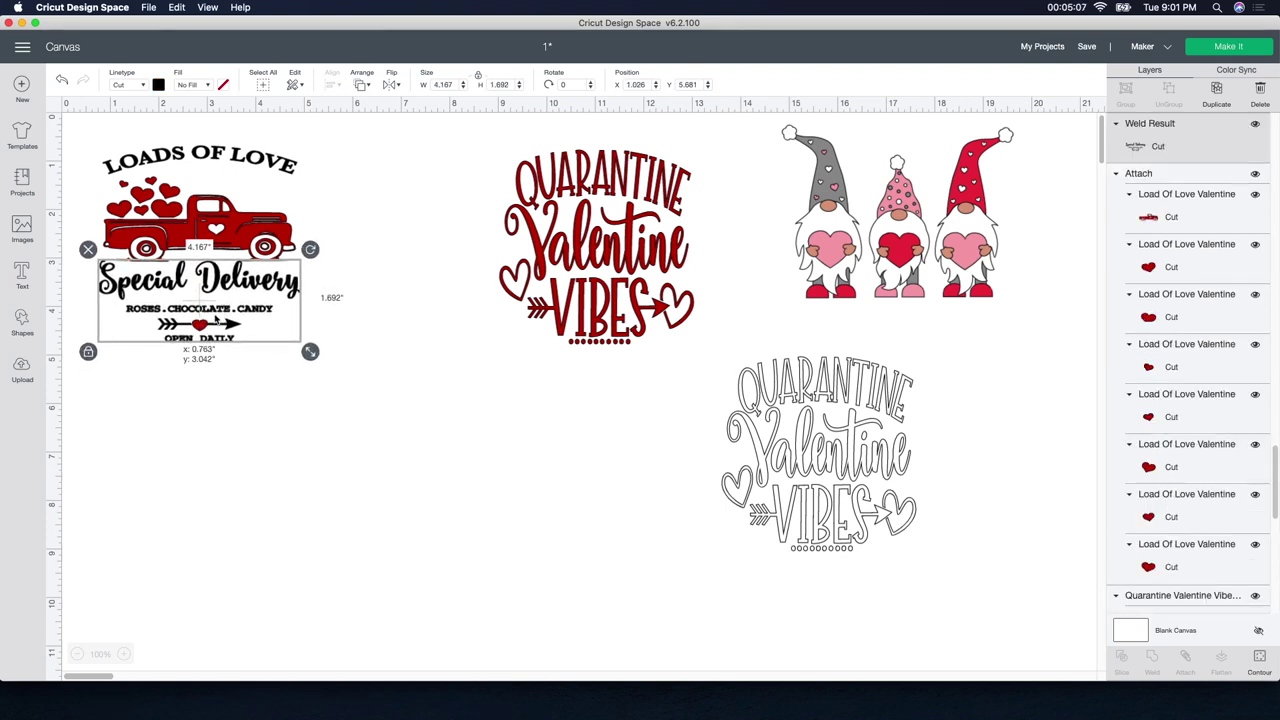
left_click(206, 392)
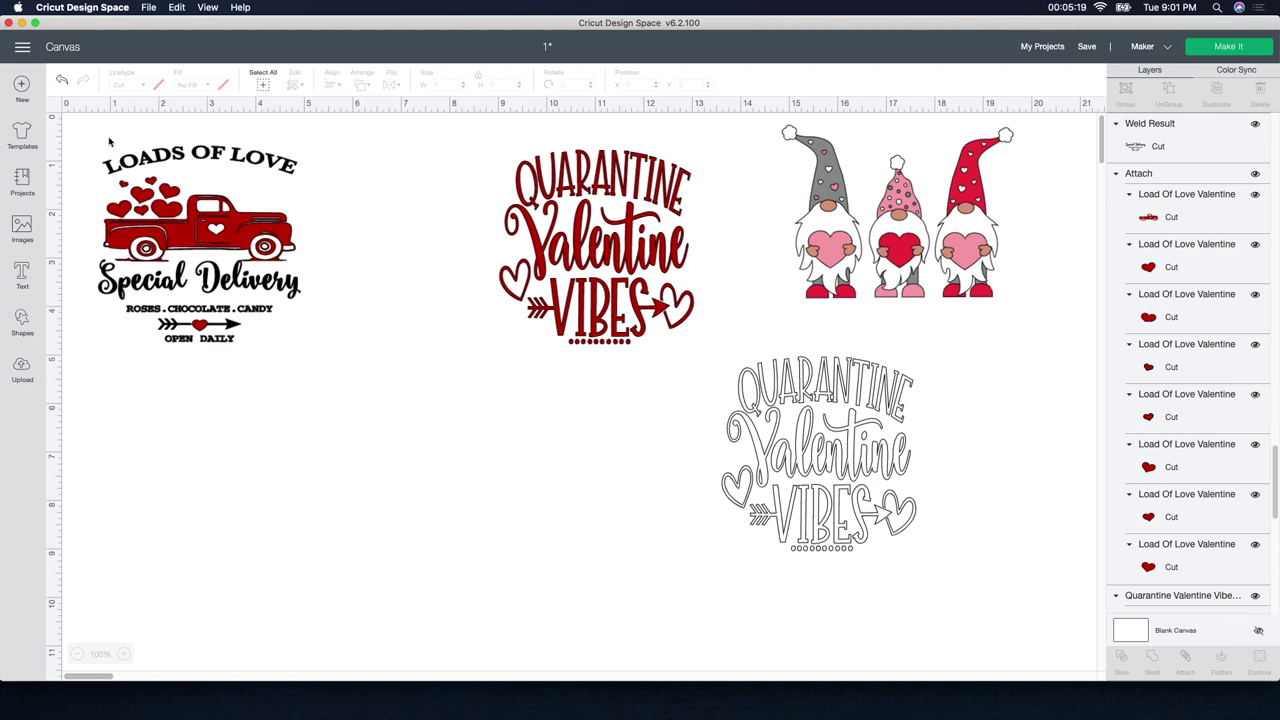
Step: Move both Quarantine Valentine Vibes designs closer to the truck design, and the small gnome design beneath the large gnomes
left_click_drag(502, 203, 408, 183)
left_click_drag(798, 422, 500, 411)
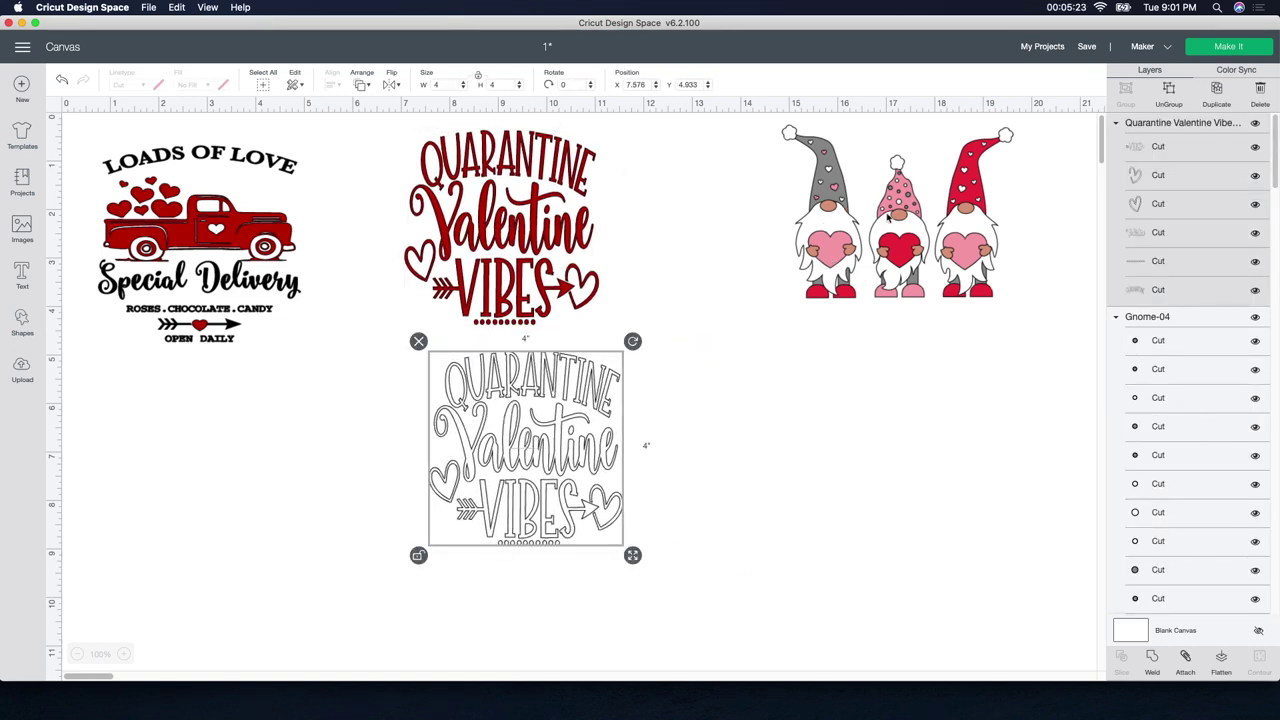
left_click(78, 656)
left_click_drag(641, 367, 516, 288)
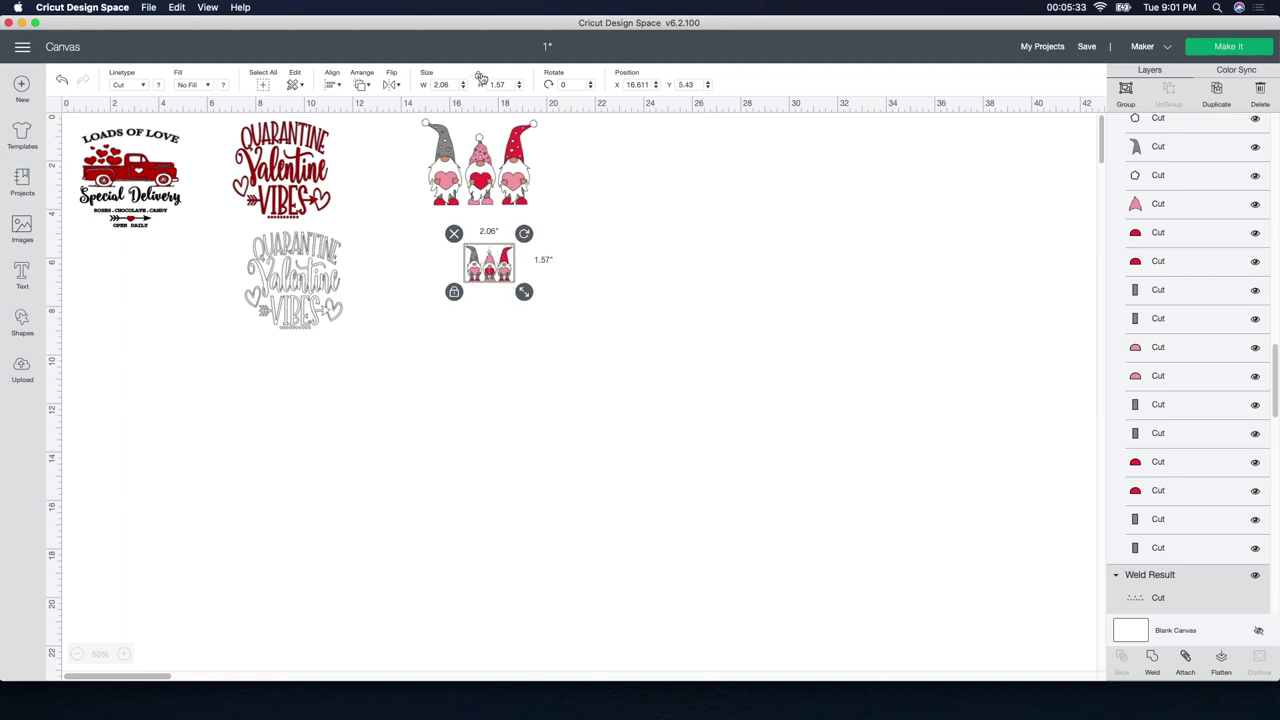
Step: Resize the small gnome design to 4 × 4 in with proportions unlocked
left_click(441, 84)
type("4")
key("Tab")
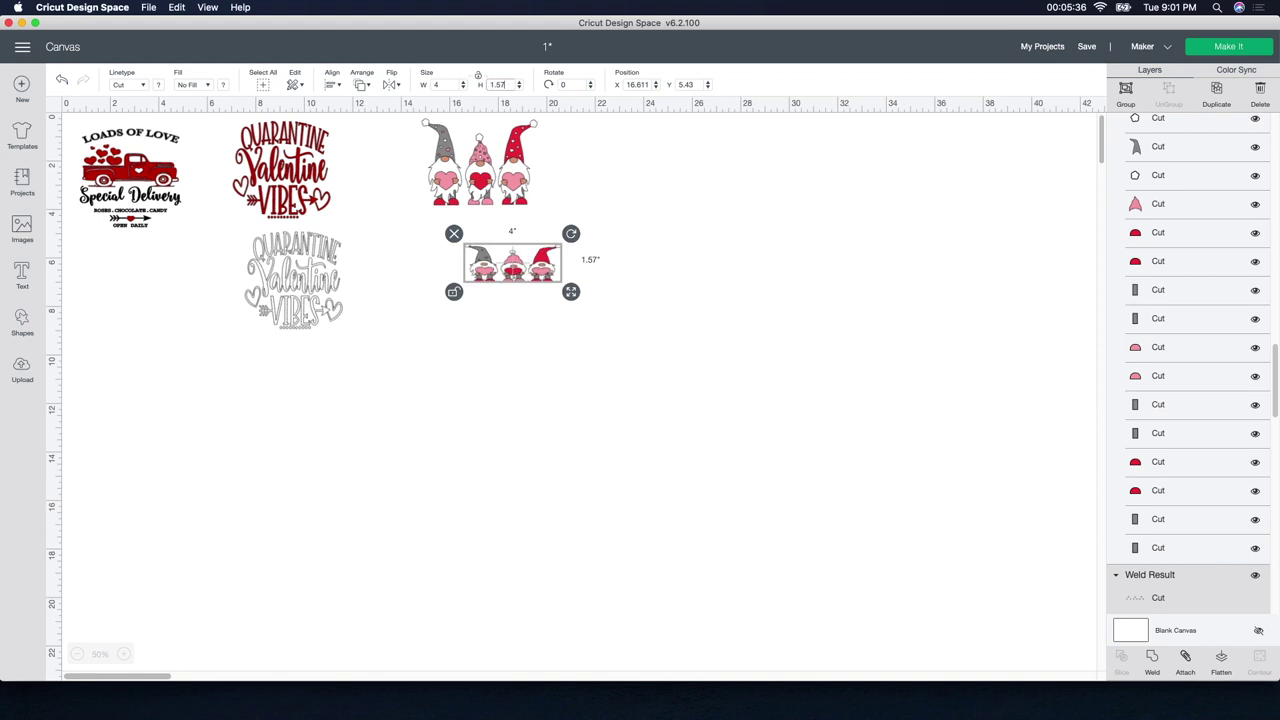
left_click(486, 85)
type("4")
key("Return")
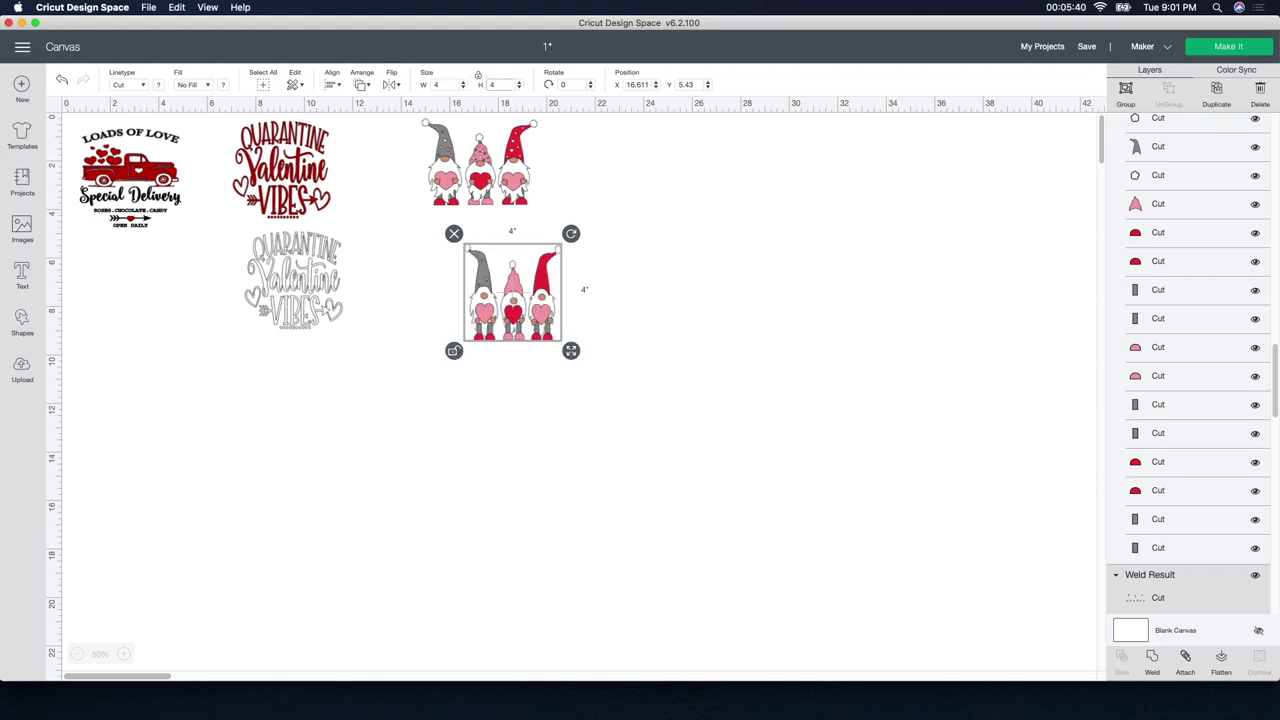
Step: Delete the original large gnome design and move the 4 × 4 in gnomes up beside the red Quarantine Valentine Vibes design
left_click(510, 188)
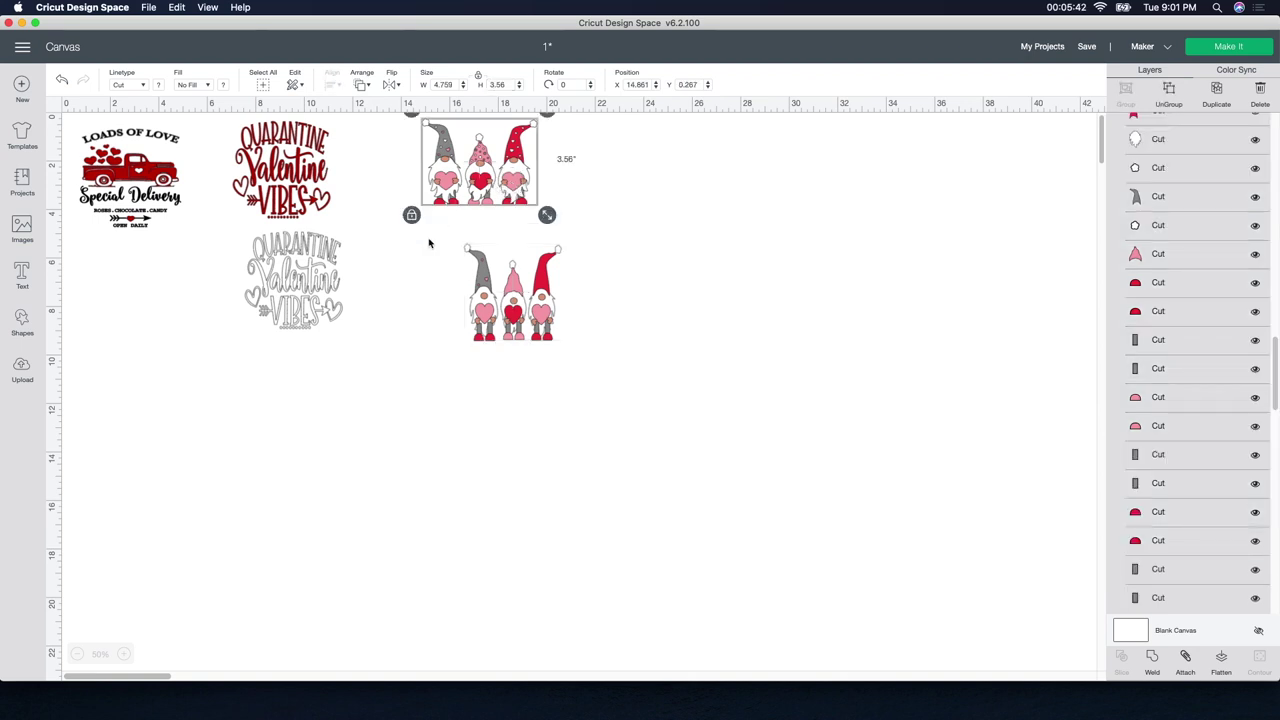
left_click(411, 114)
left_click(123, 654)
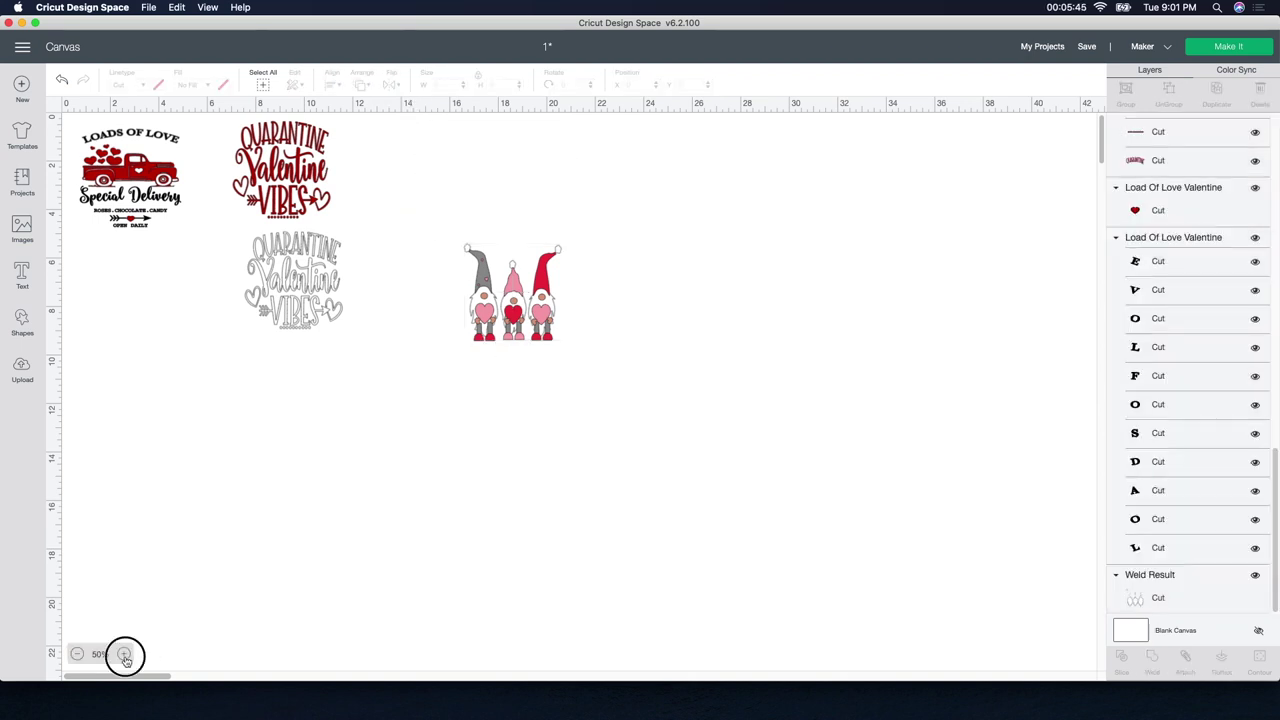
left_click(123, 654)
left_click_drag(769, 317, 1034, 586)
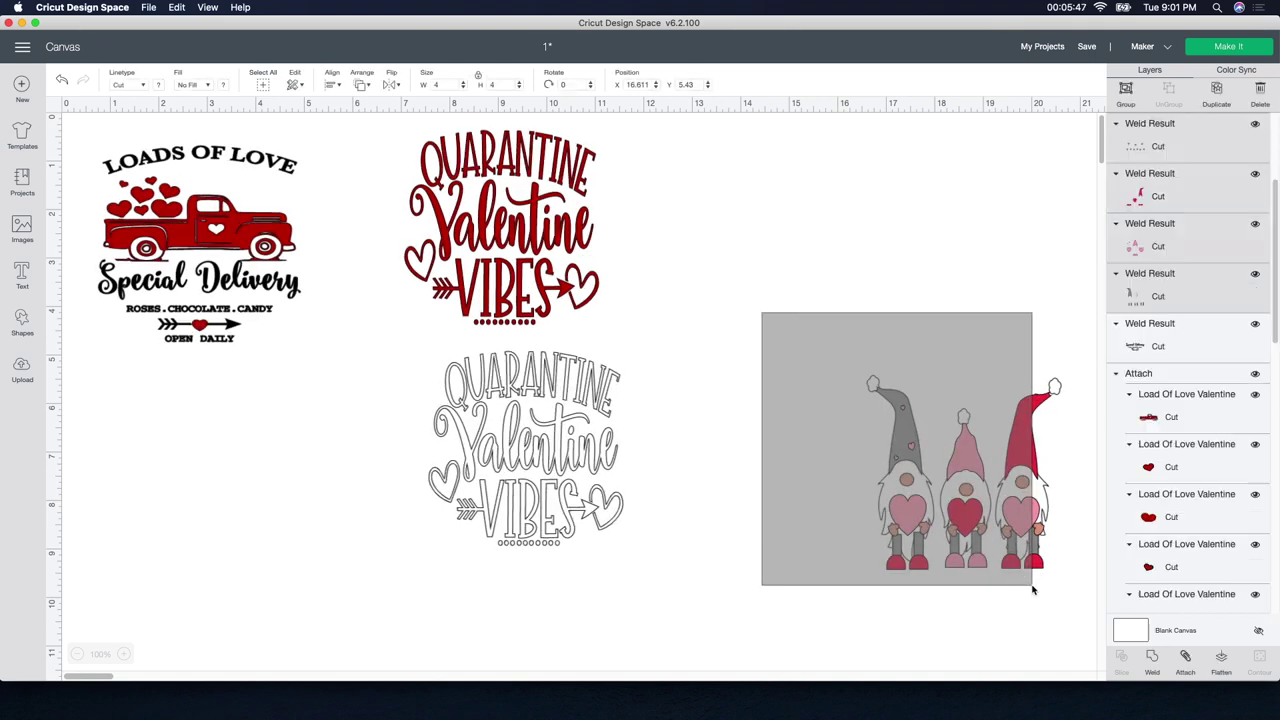
left_click_drag(1030, 533, 858, 334)
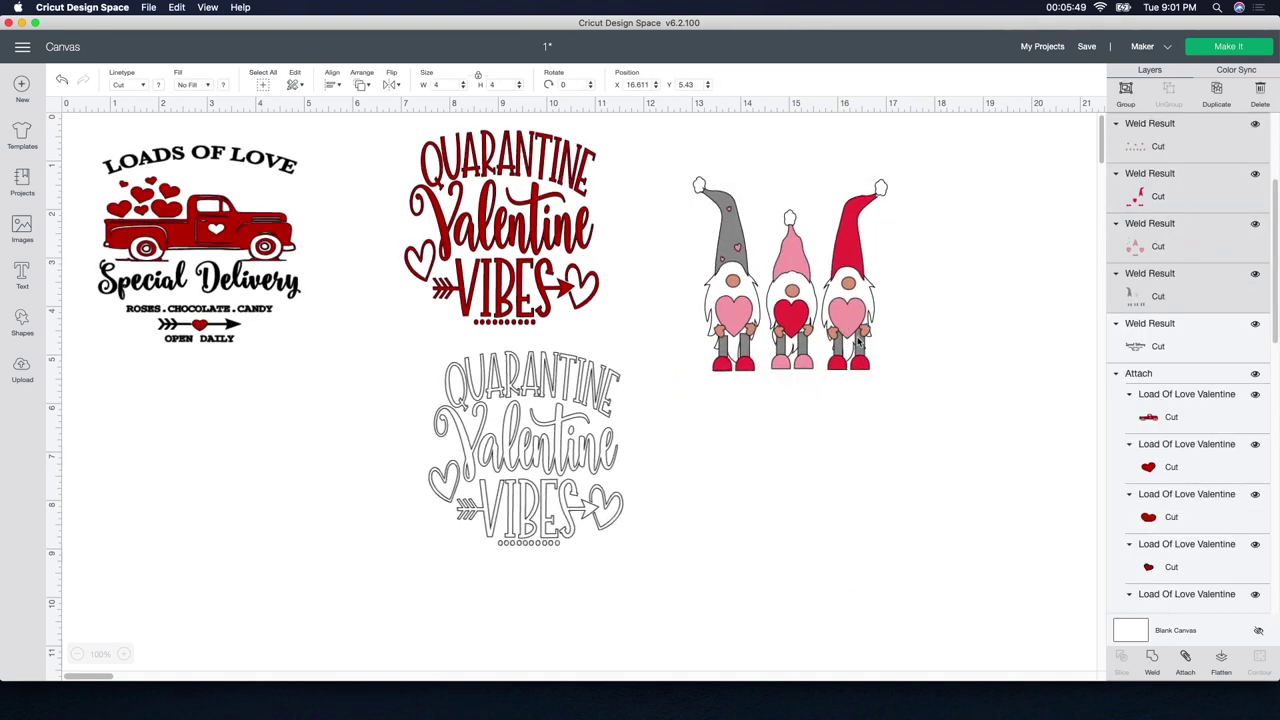
left_click(920, 352)
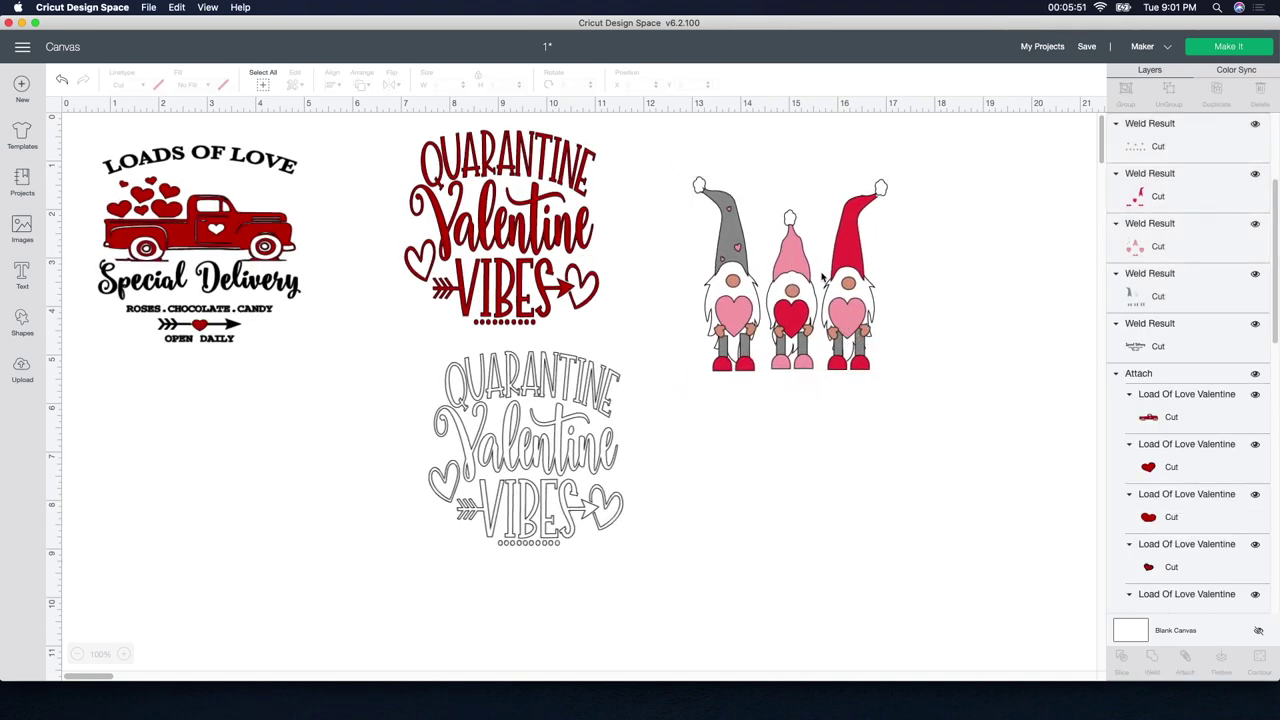
Step: Pull the skin-tone, red and pink layers out of the gnome design, placing the red and skin-tone layers side by side below it
left_click(790, 297)
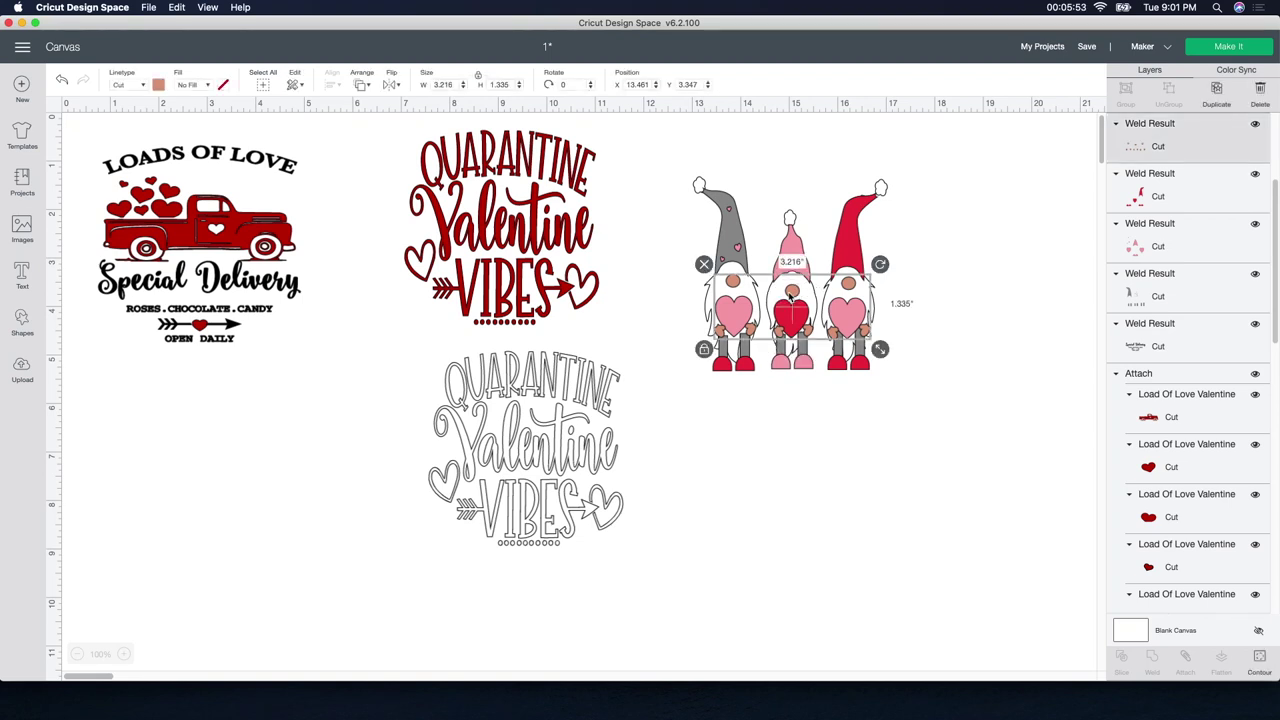
left_click_drag(795, 297, 873, 300)
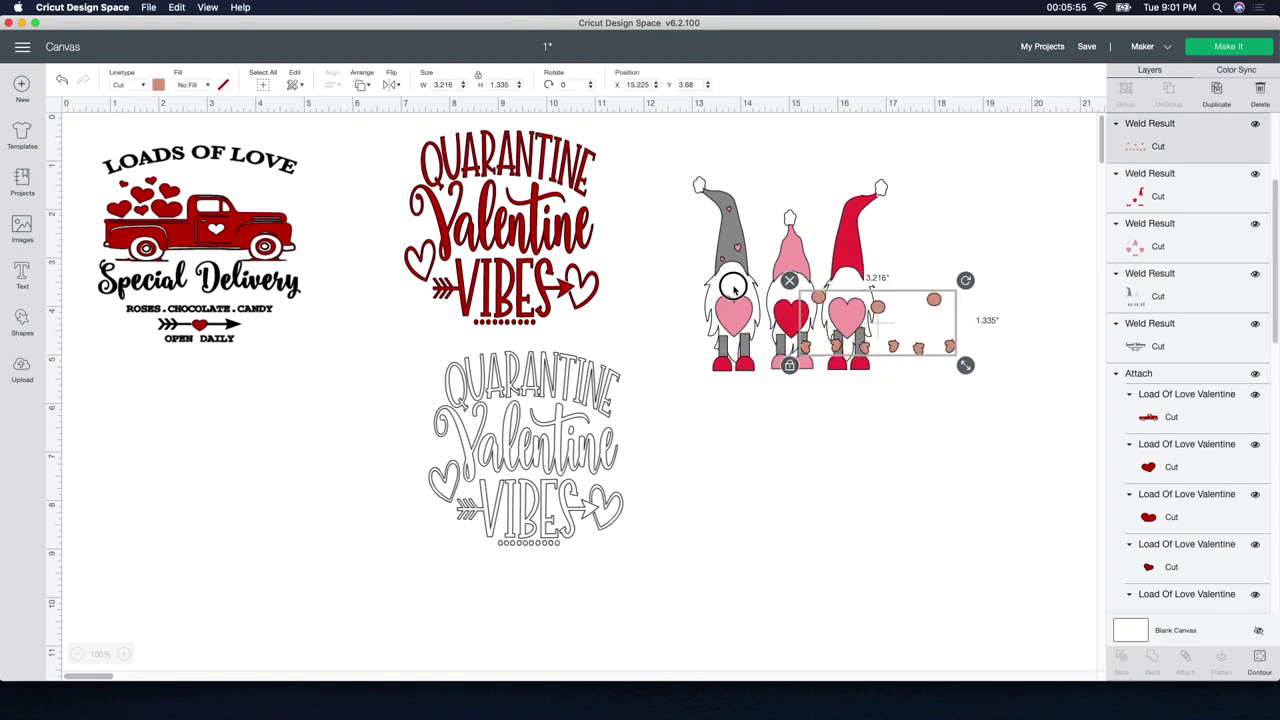
left_click(762, 300)
left_click(715, 291)
left_click_drag(715, 291, 762, 368)
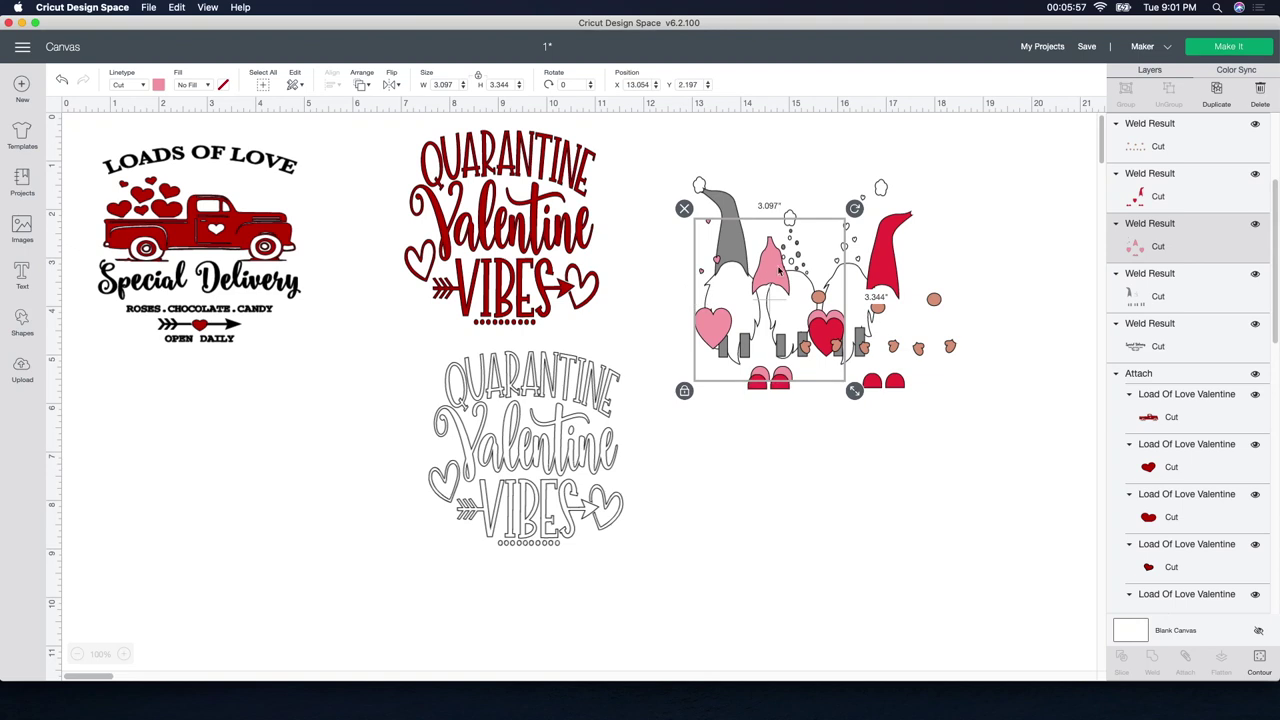
left_click_drag(773, 285, 790, 470)
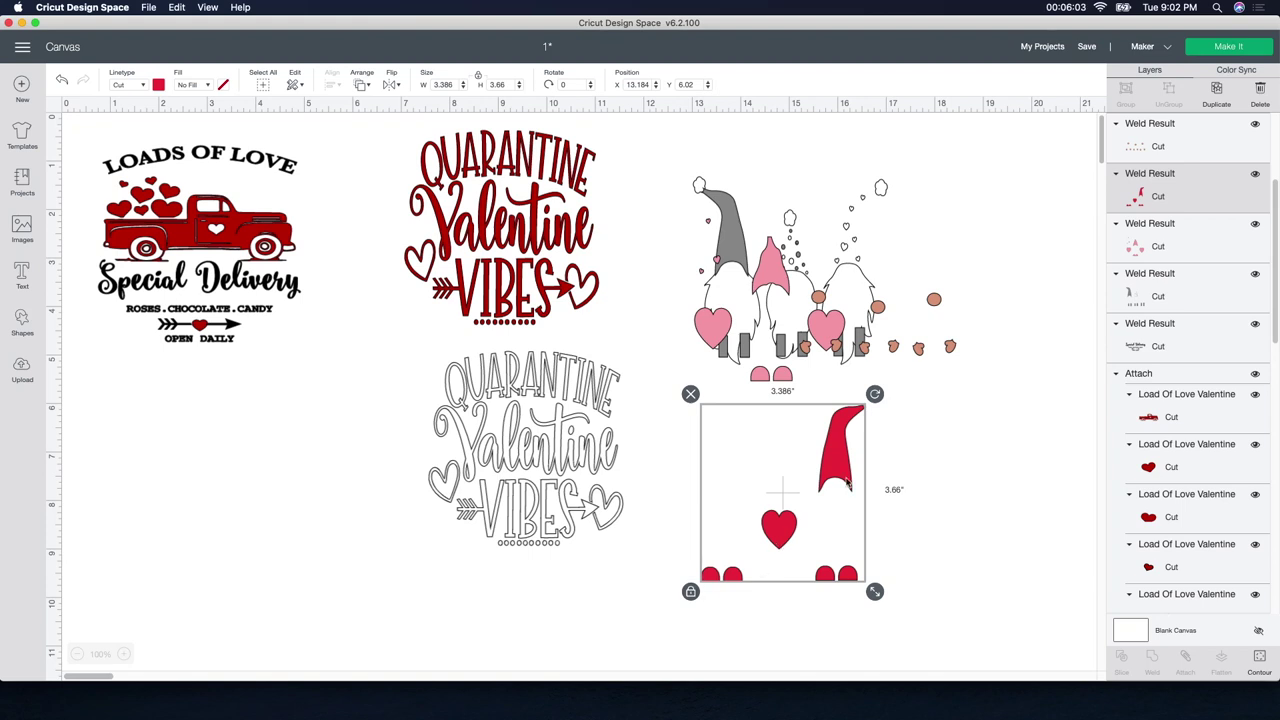
left_click_drag(915, 350, 990, 485)
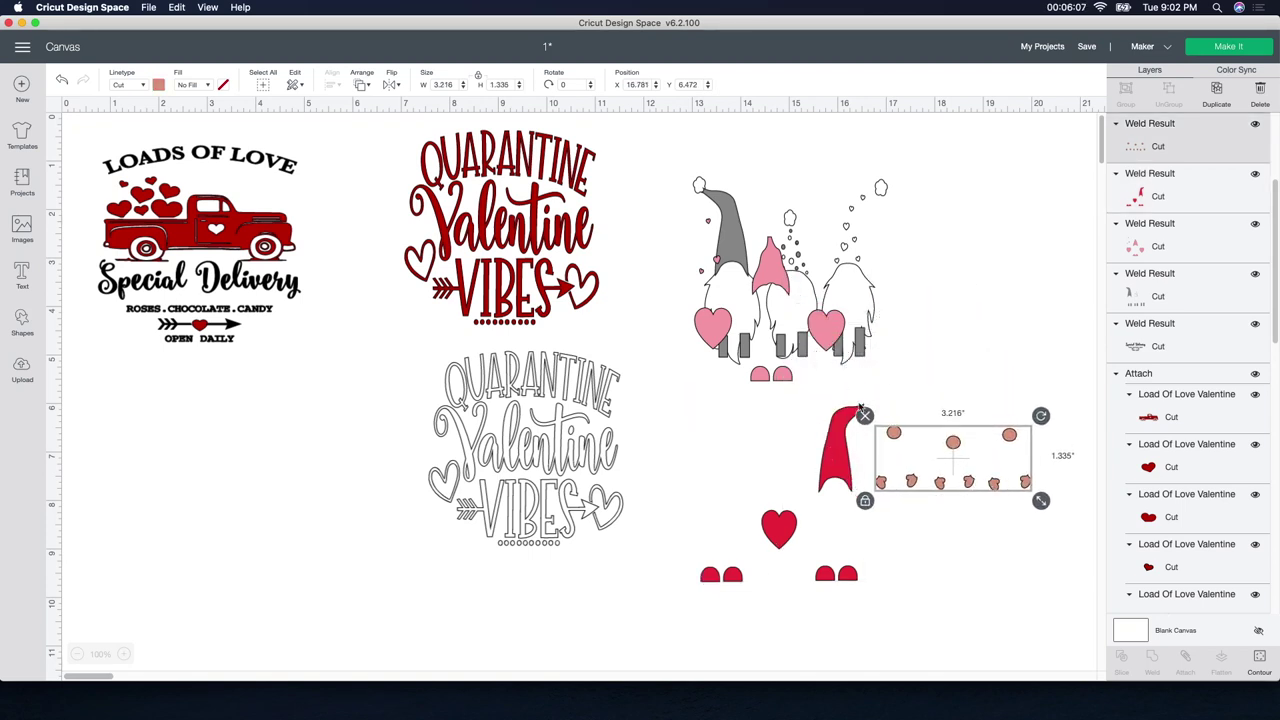
Step: Spread the gray, pink and white gnome layers into separate areas, and nudge the red and gray layers clear of their neighbours
left_click_drag(872, 300, 1062, 287)
left_click_drag(763, 265, 691, 397)
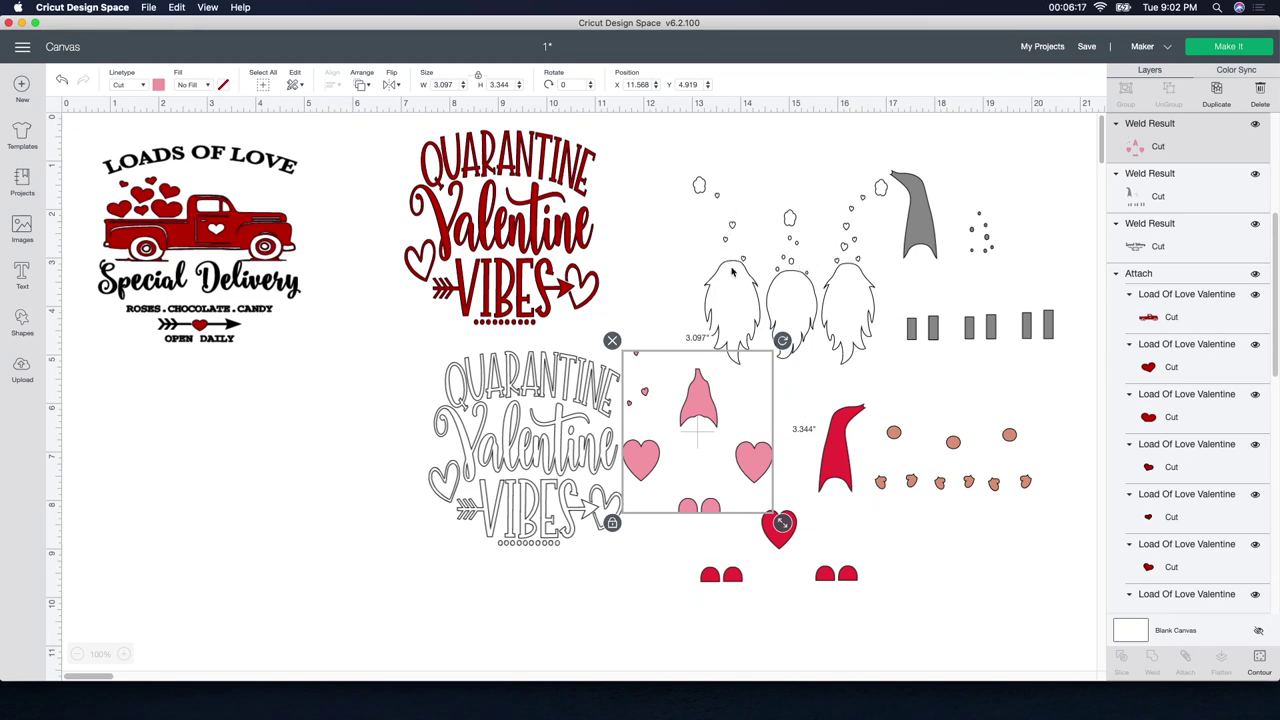
left_click_drag(818, 286, 754, 235)
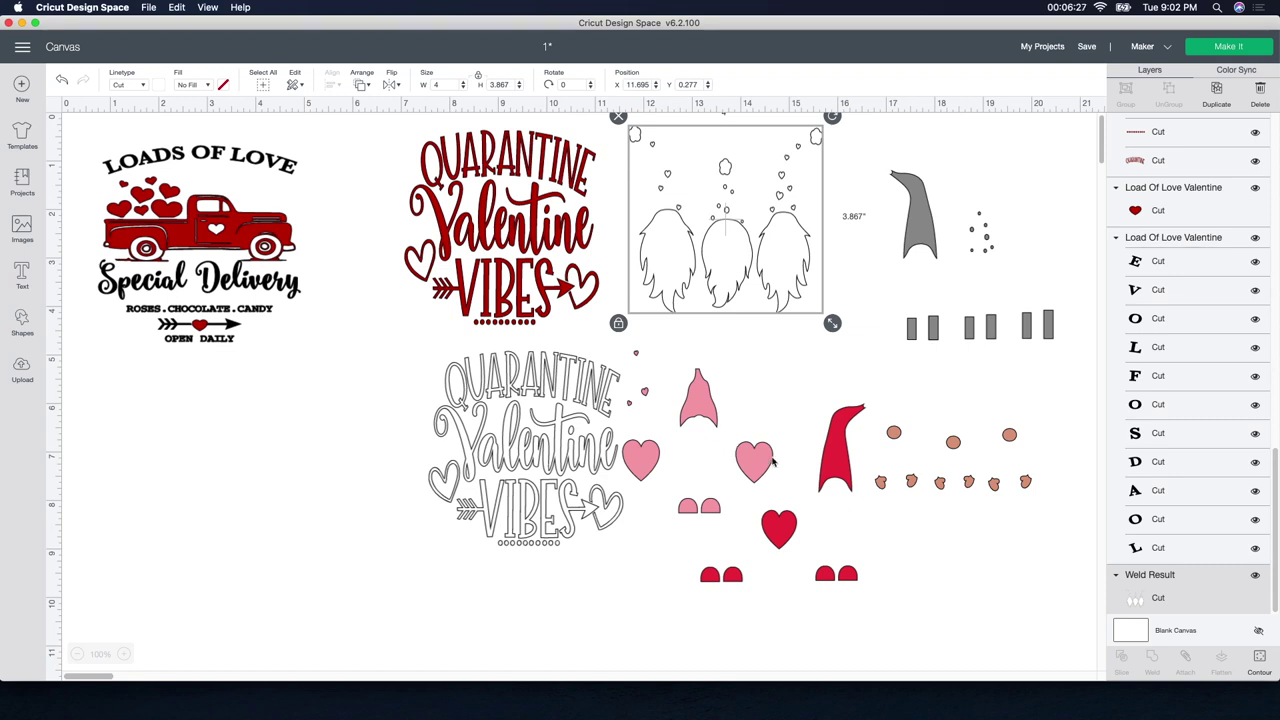
left_click_drag(772, 460, 811, 423)
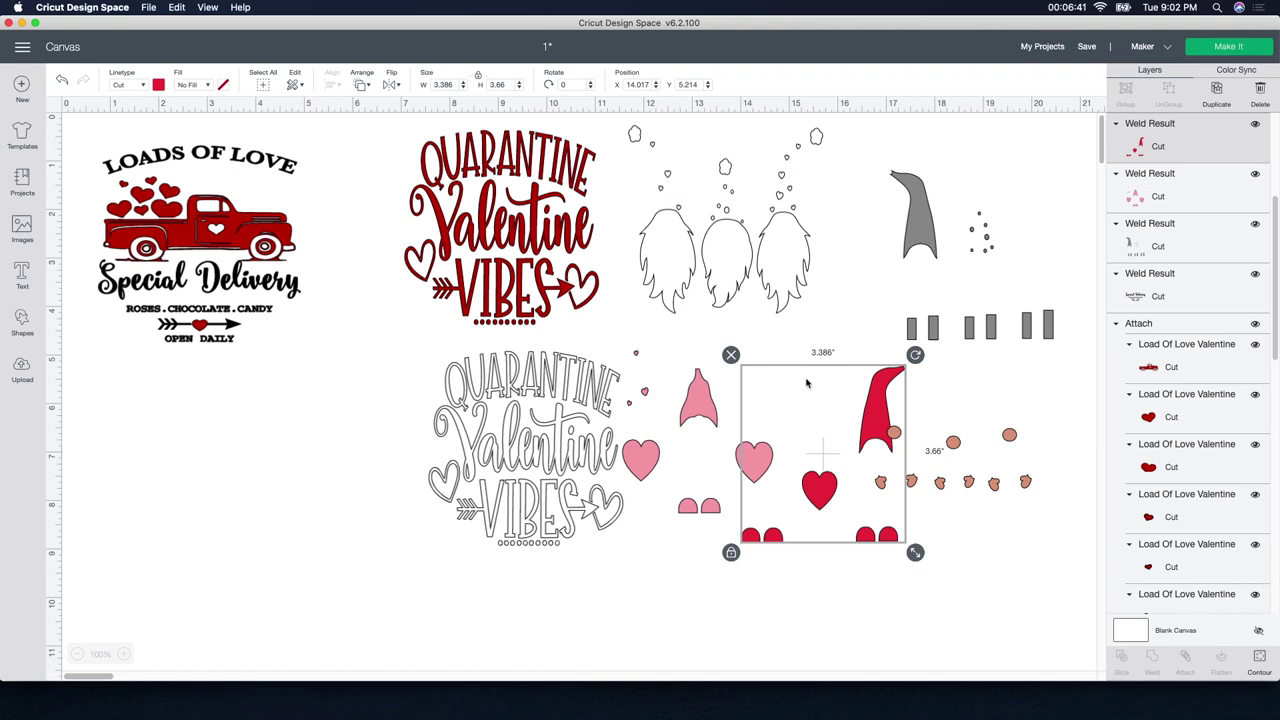
left_click_drag(838, 465, 856, 449)
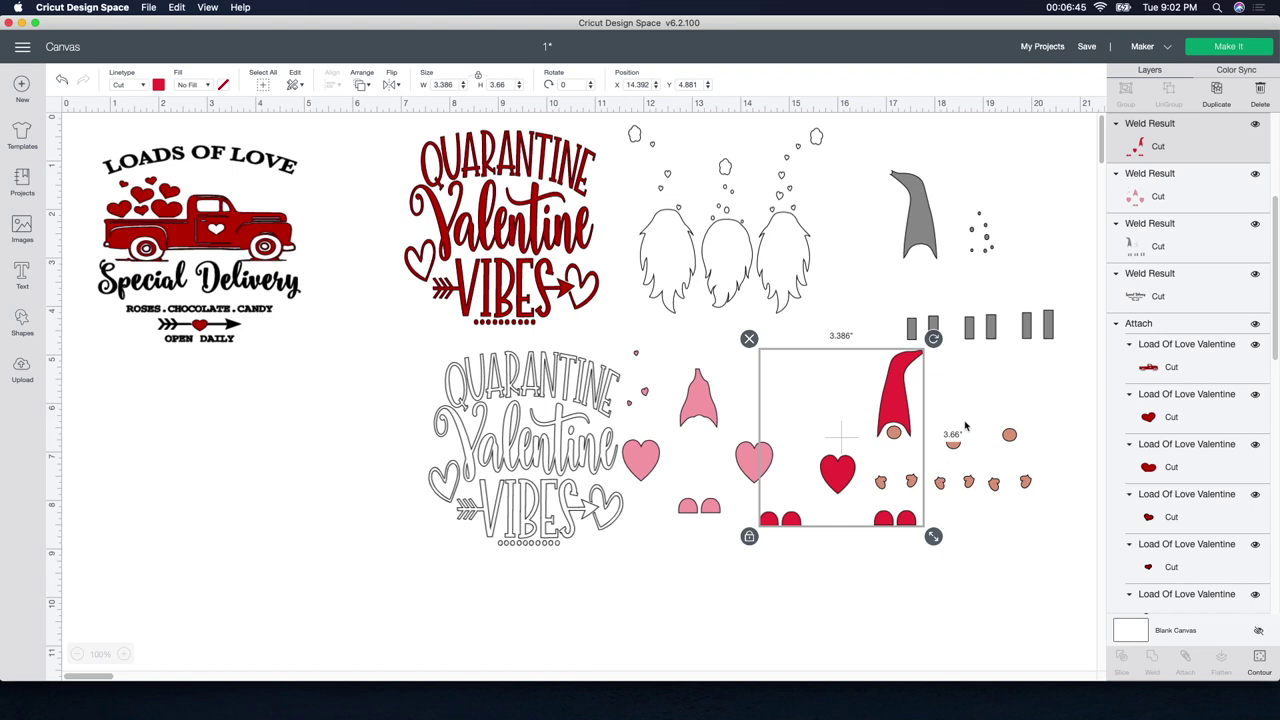
left_click(1020, 330)
left_click_drag(999, 285, 993, 272)
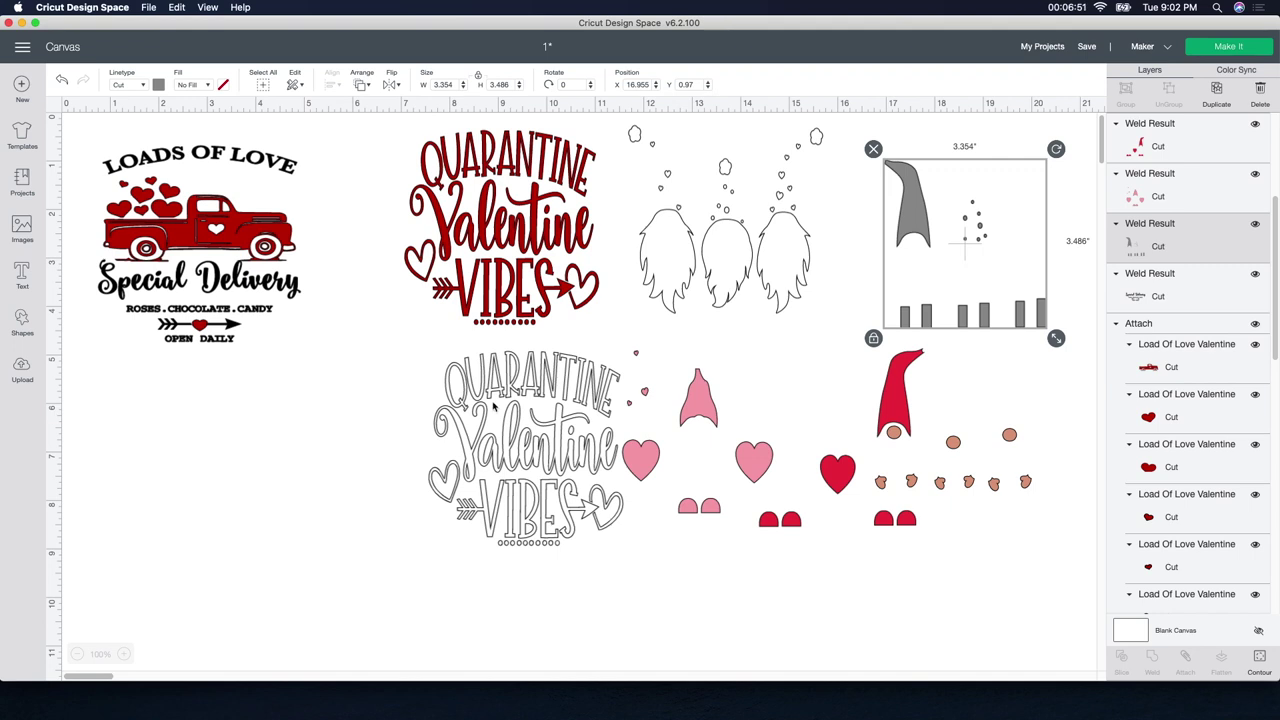
Step: Preview the cutting mats, check how the pieces are laid out on the white and black mats, and return to the canvas
left_click(1229, 47)
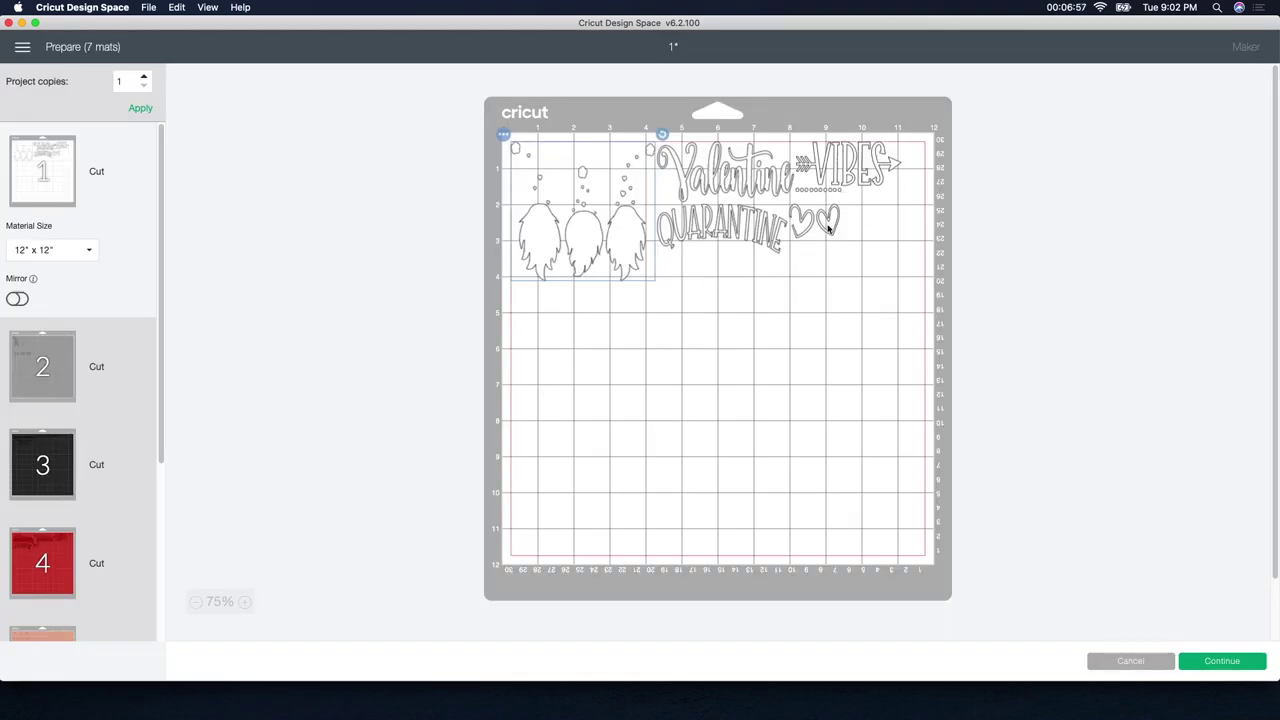
left_click(852, 218)
left_click_drag(838, 158, 854, 160)
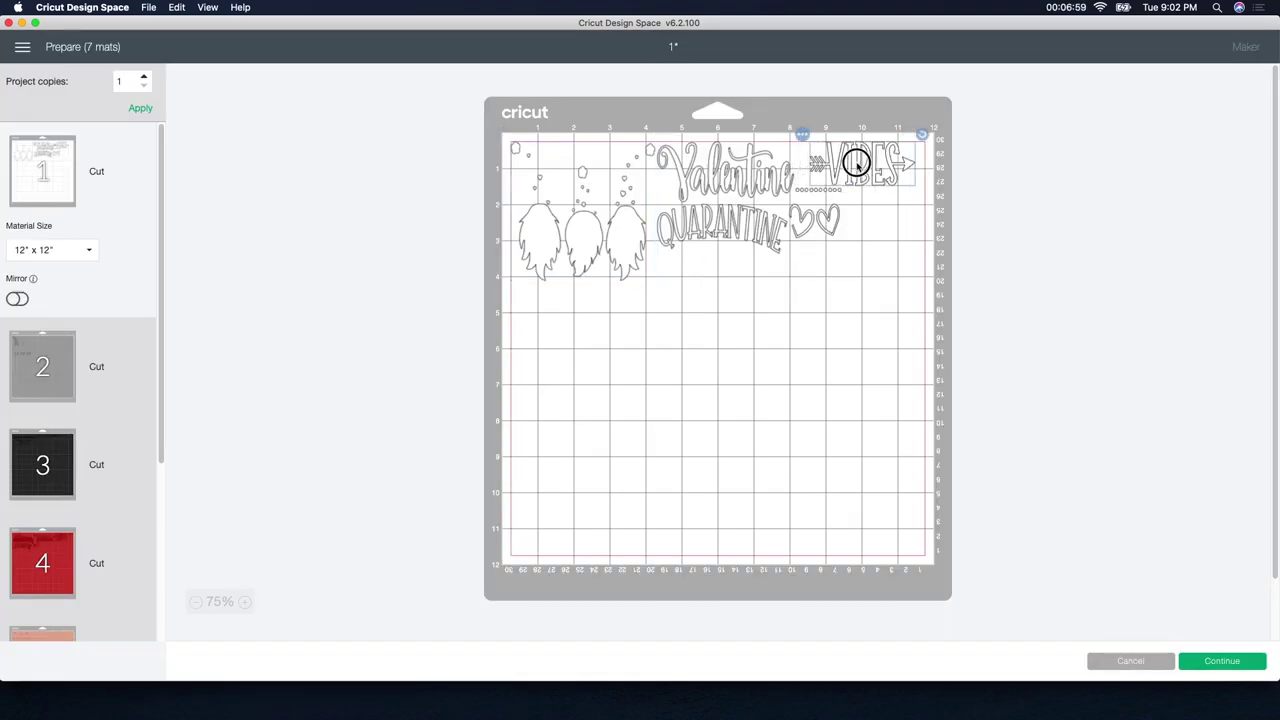
left_click(823, 220)
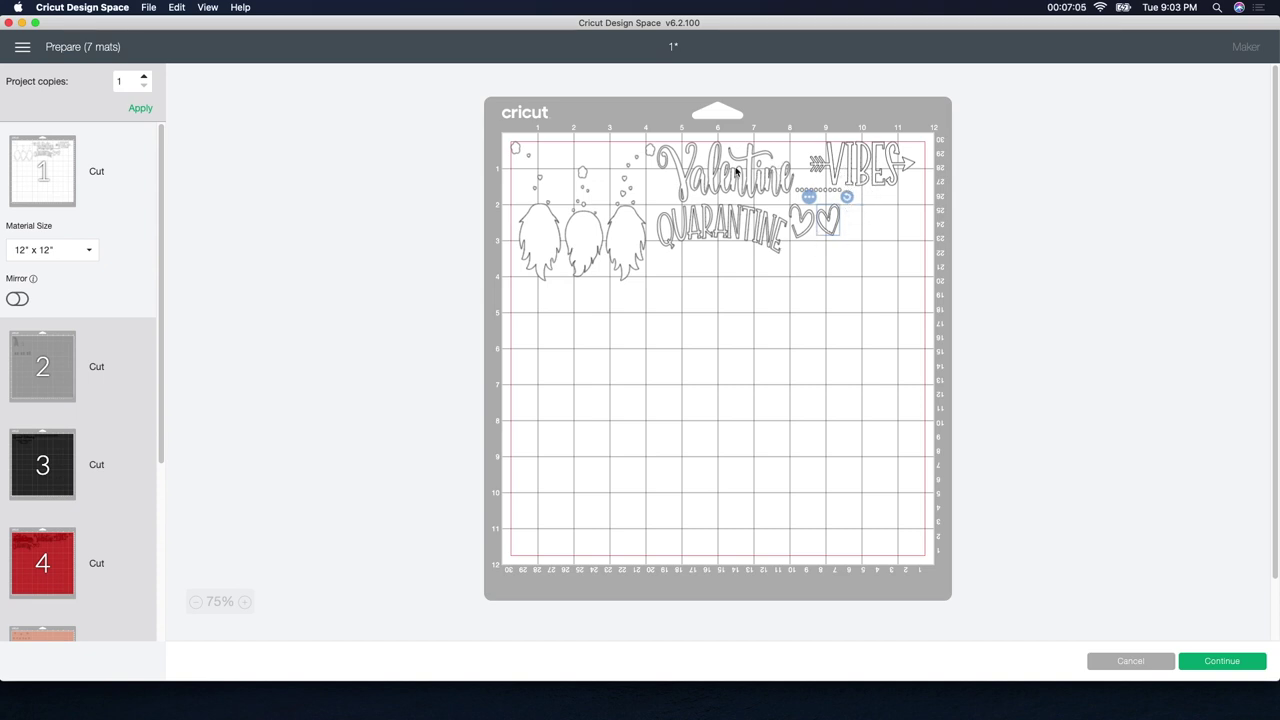
left_click(52, 476)
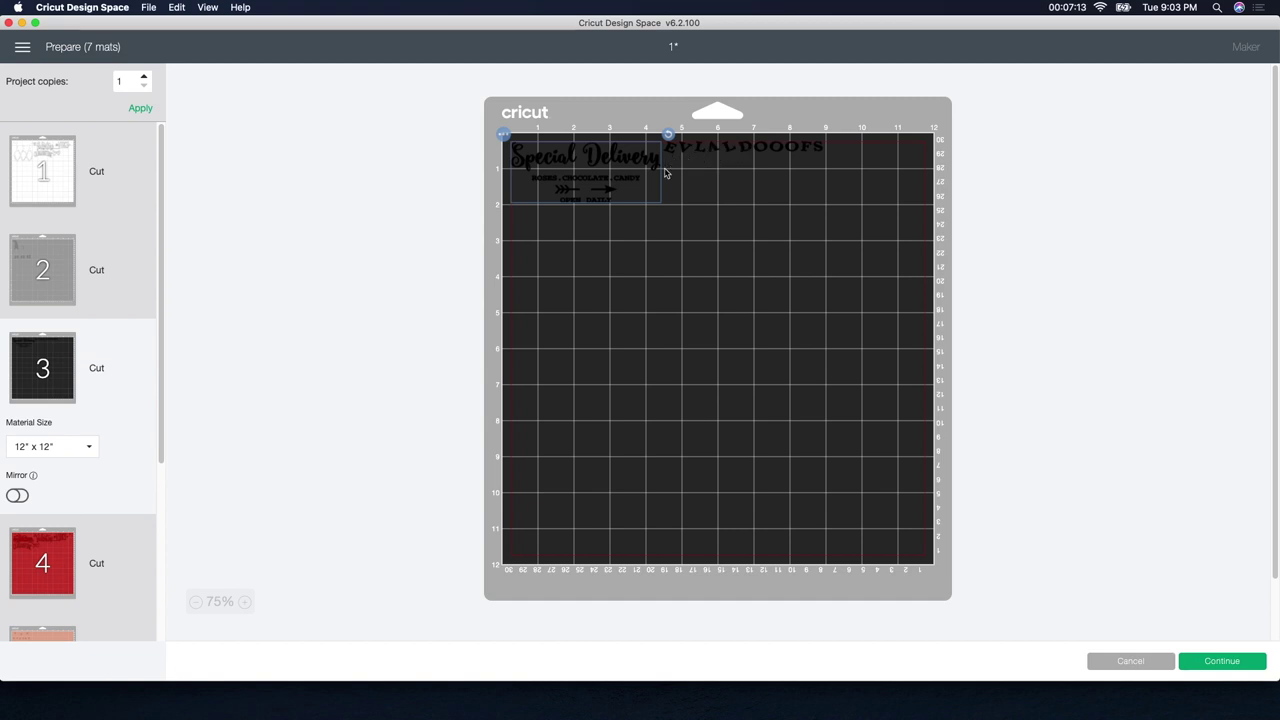
left_click(1130, 661)
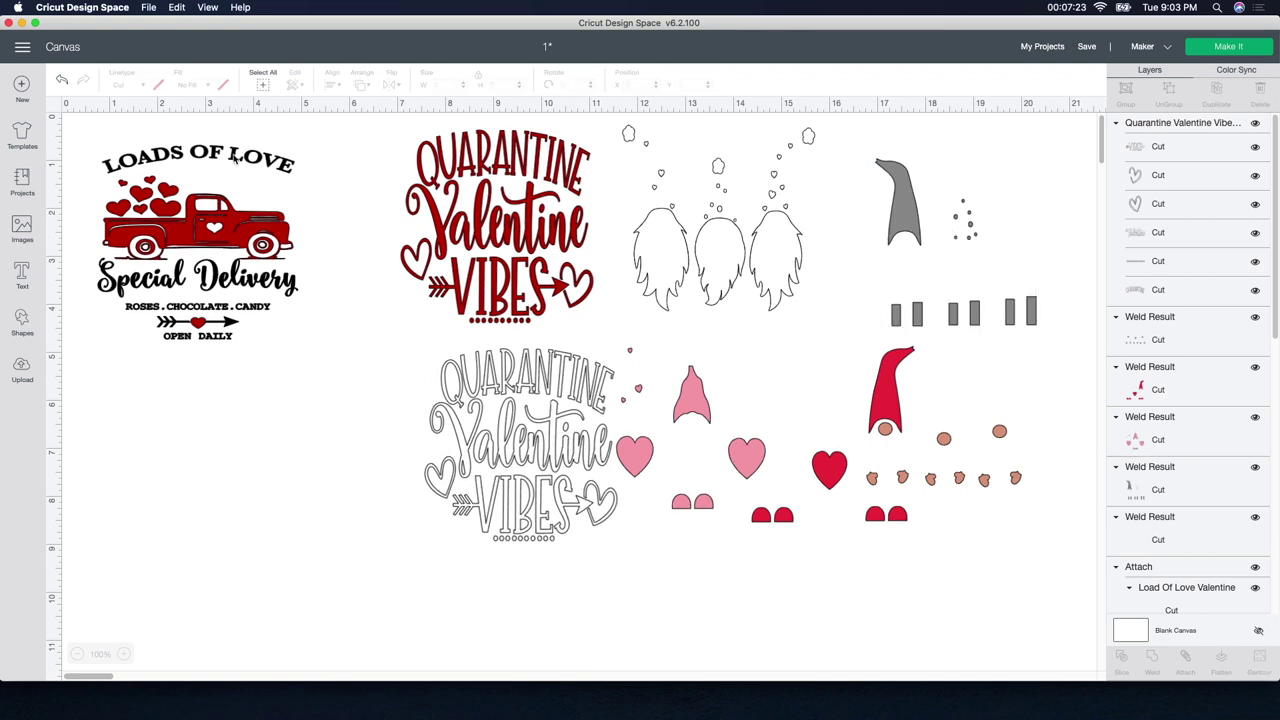
Step: Attach the Loads of Love lettering and both Quarantine Valentine Vibes designs as separate units, shifting the white design away from the pink gnome layer
left_click(235, 157)
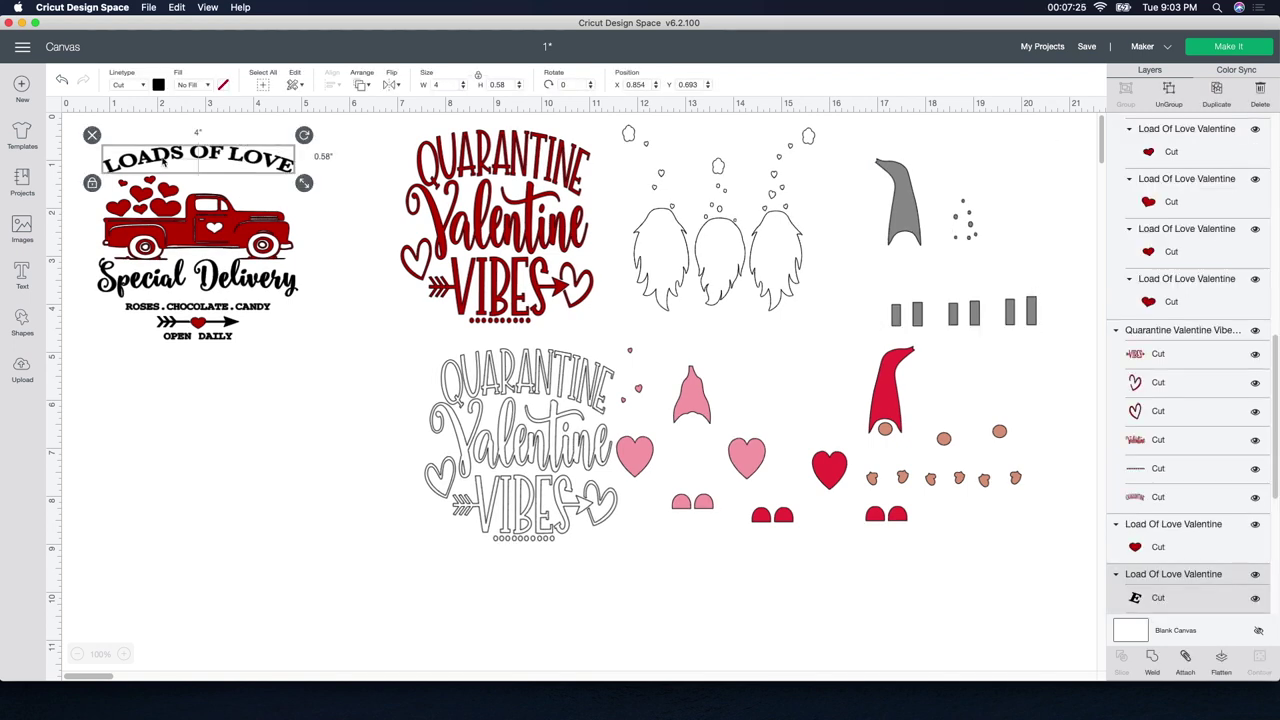
left_click(1182, 671)
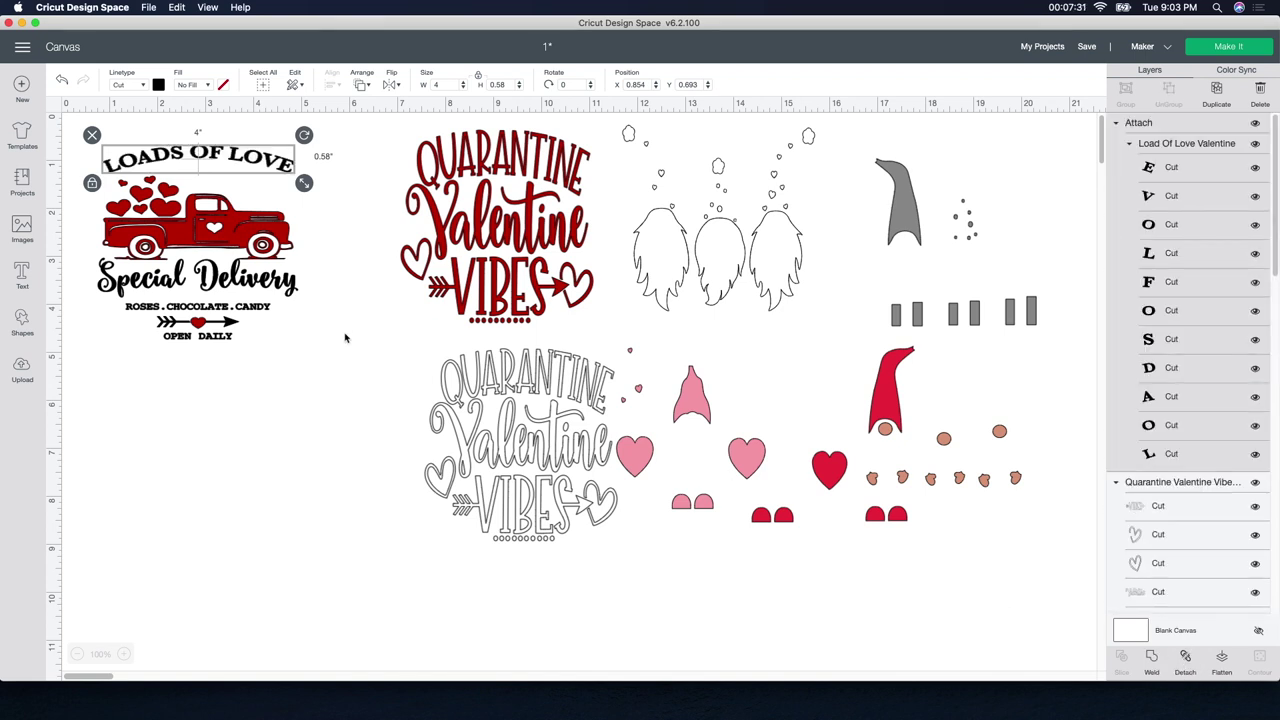
left_click(525, 442)
left_click_drag(525, 442, 459, 440)
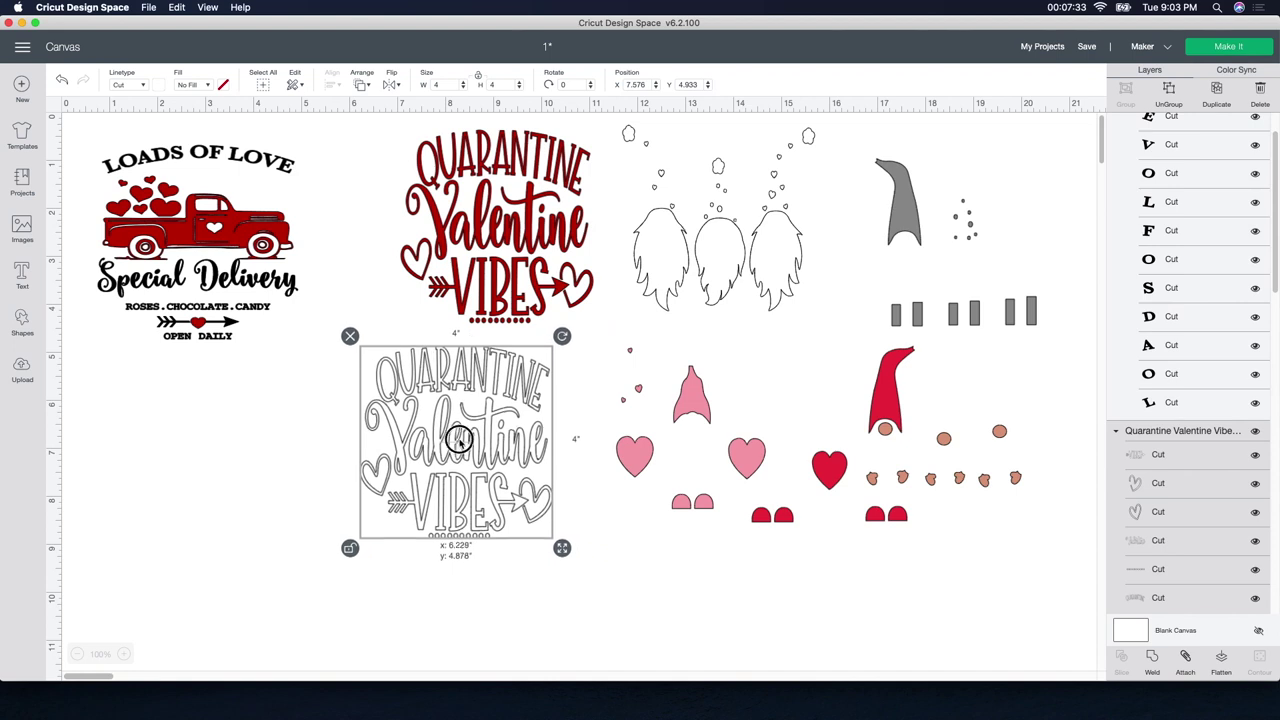
left_click(1185, 664)
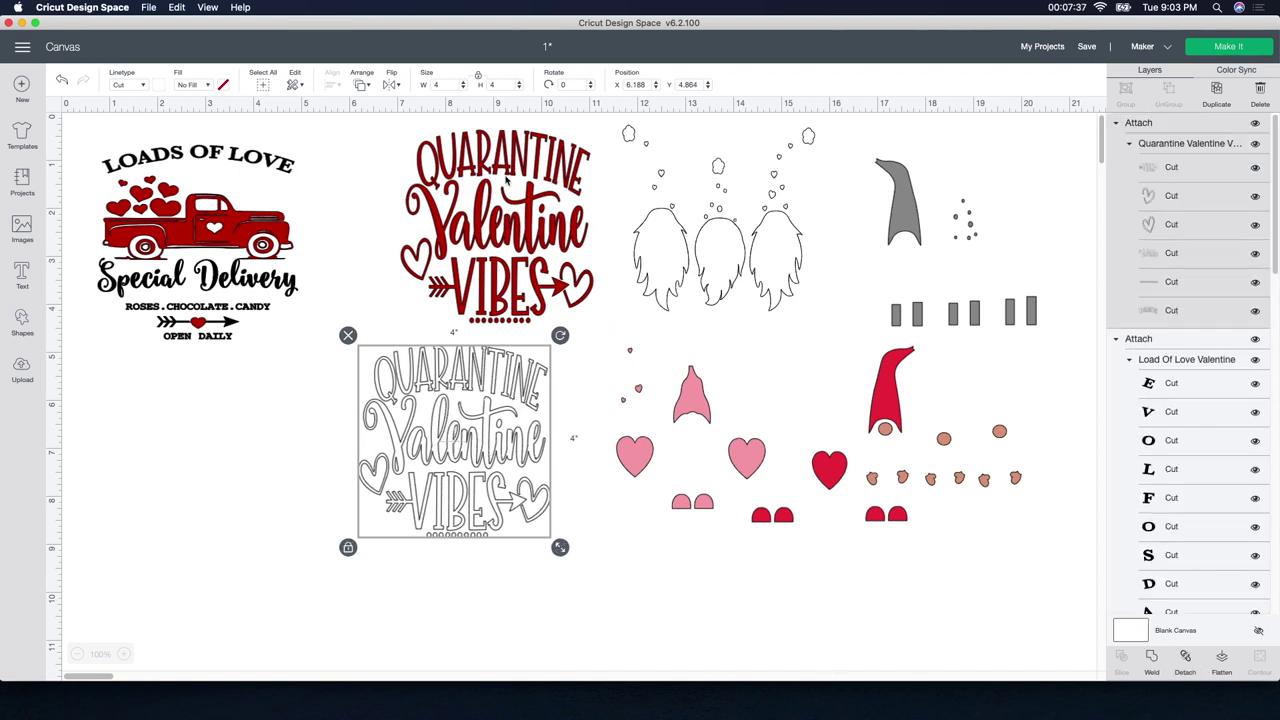
left_click(513, 215)
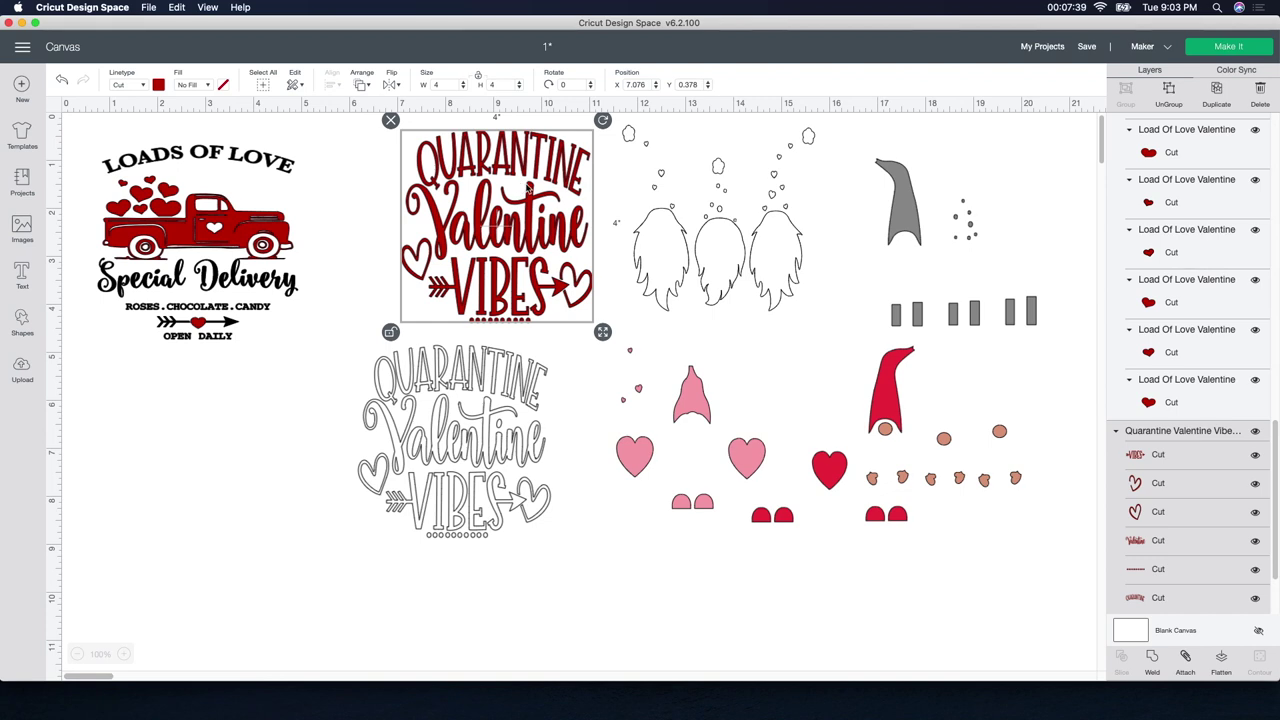
left_click(1185, 665)
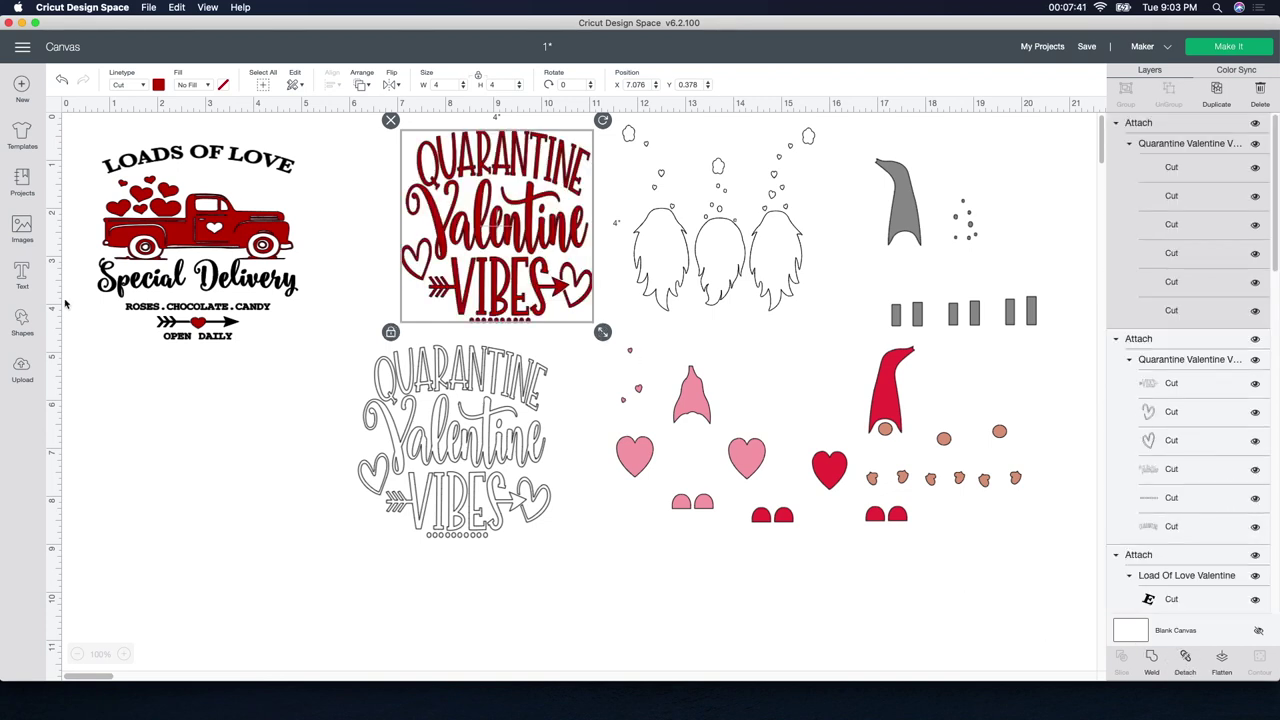
left_click(135, 292)
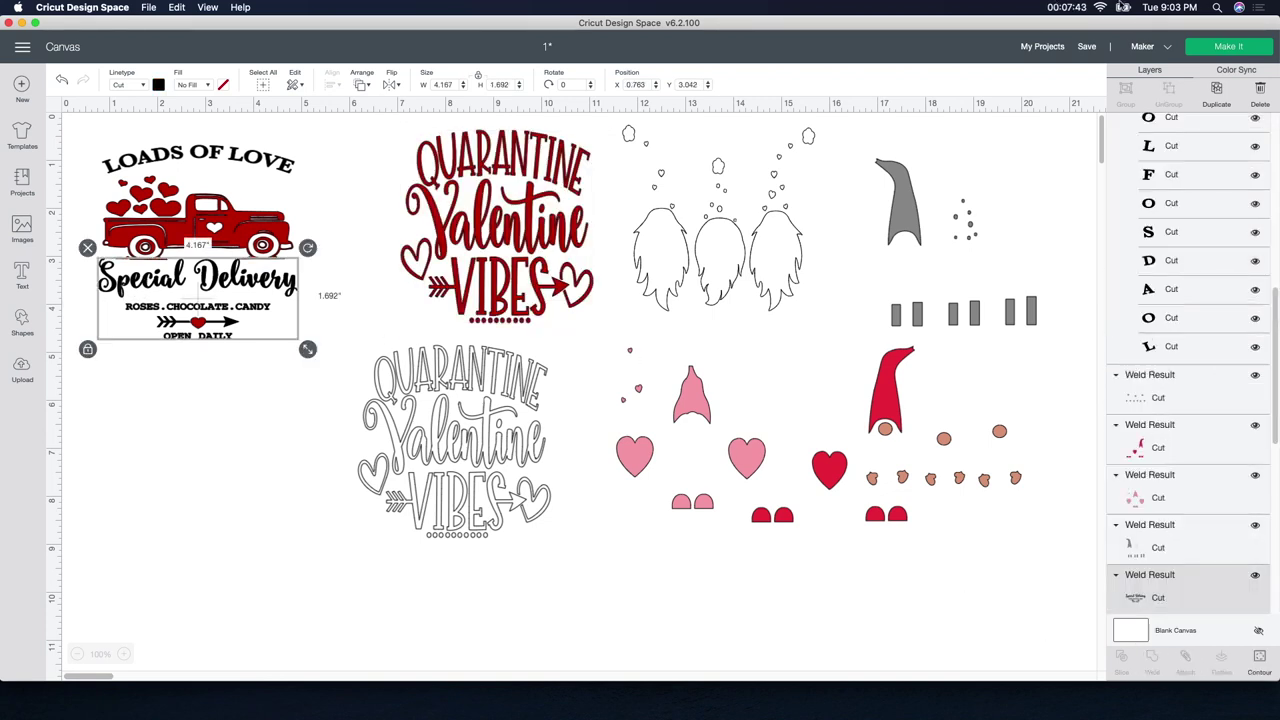
Step: Prepare the mats again and add spacing around the gnome beards on the white mat and the Loads of Love text on the black mat
left_click(1222, 52)
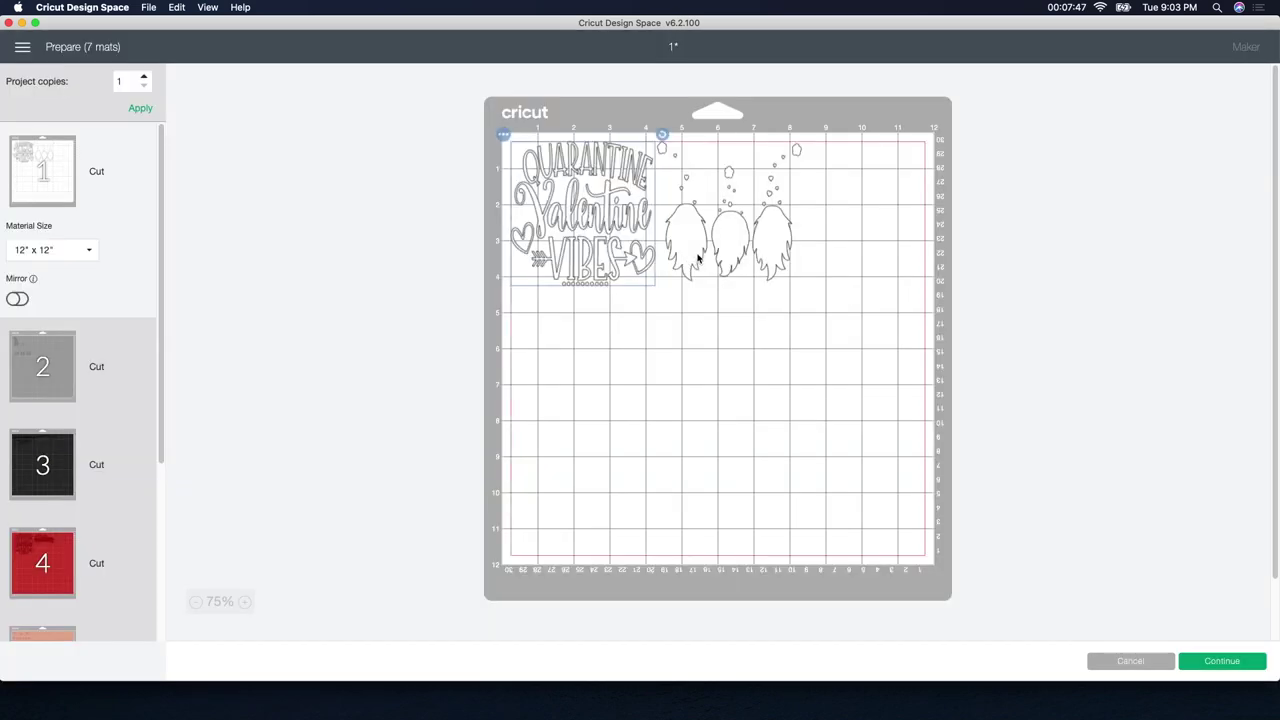
left_click_drag(698, 258, 726, 249)
left_click(14, 366)
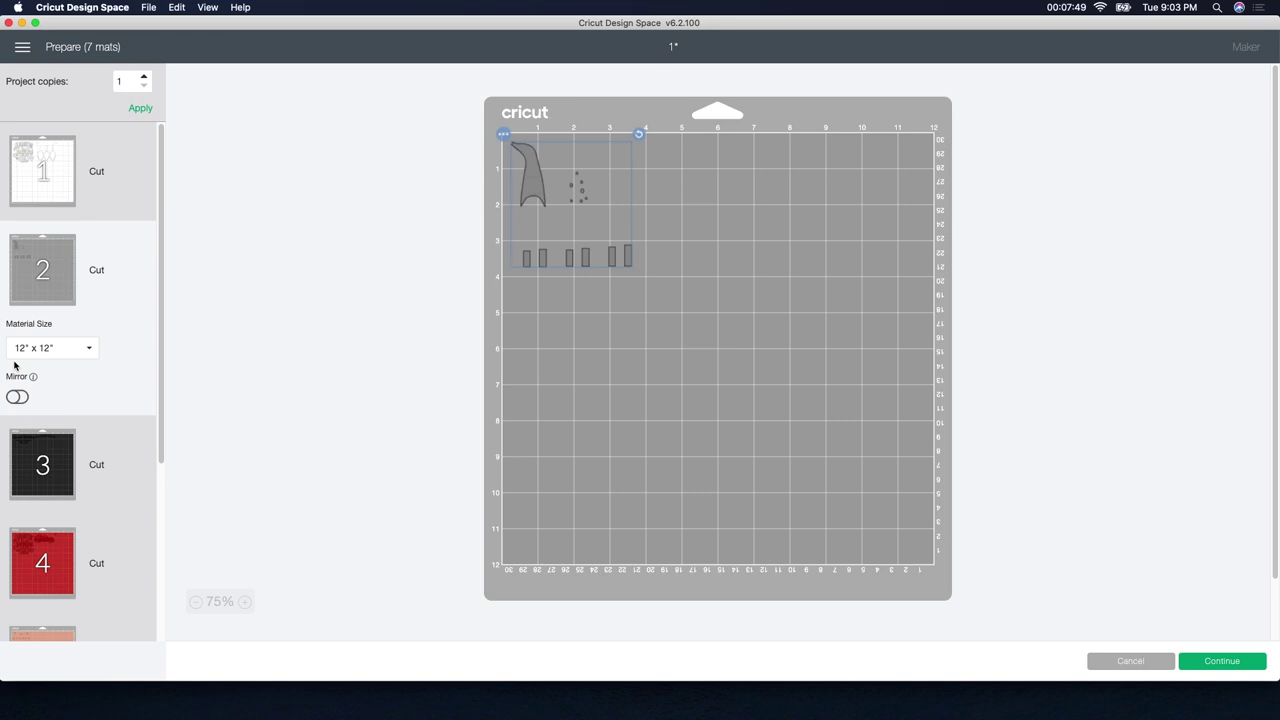
left_click(59, 459)
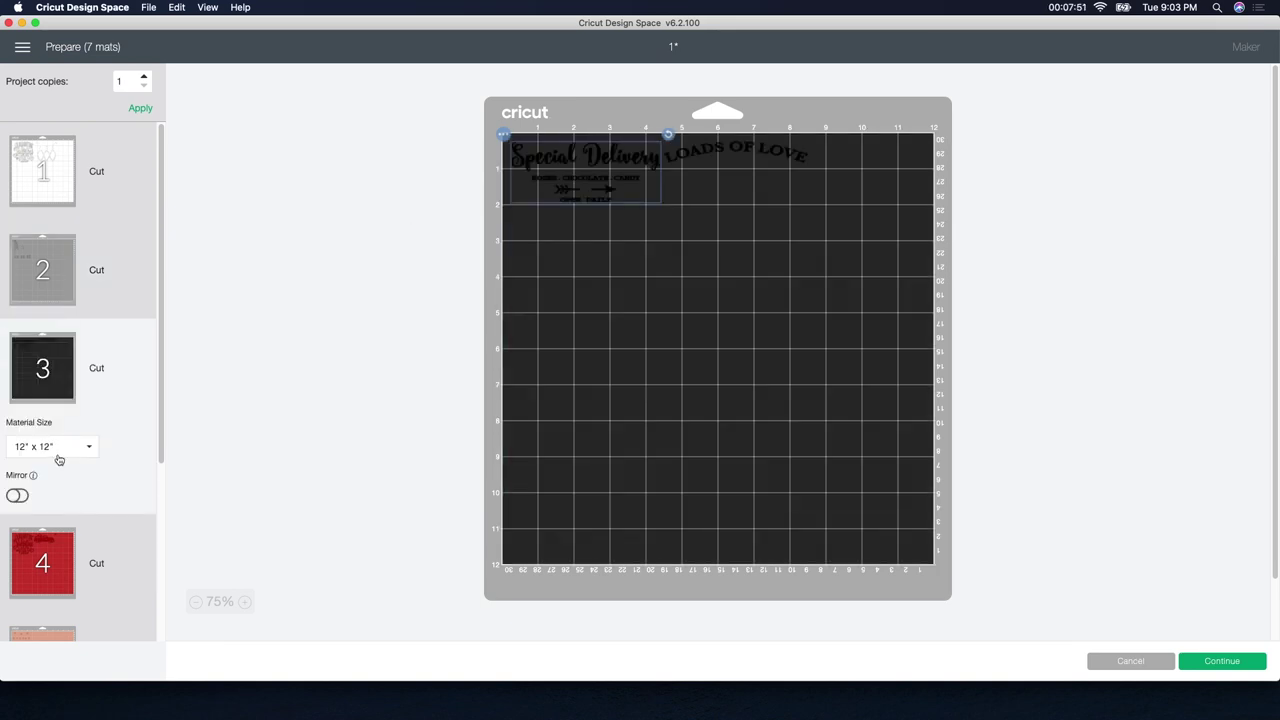
left_click_drag(743, 149, 762, 150)
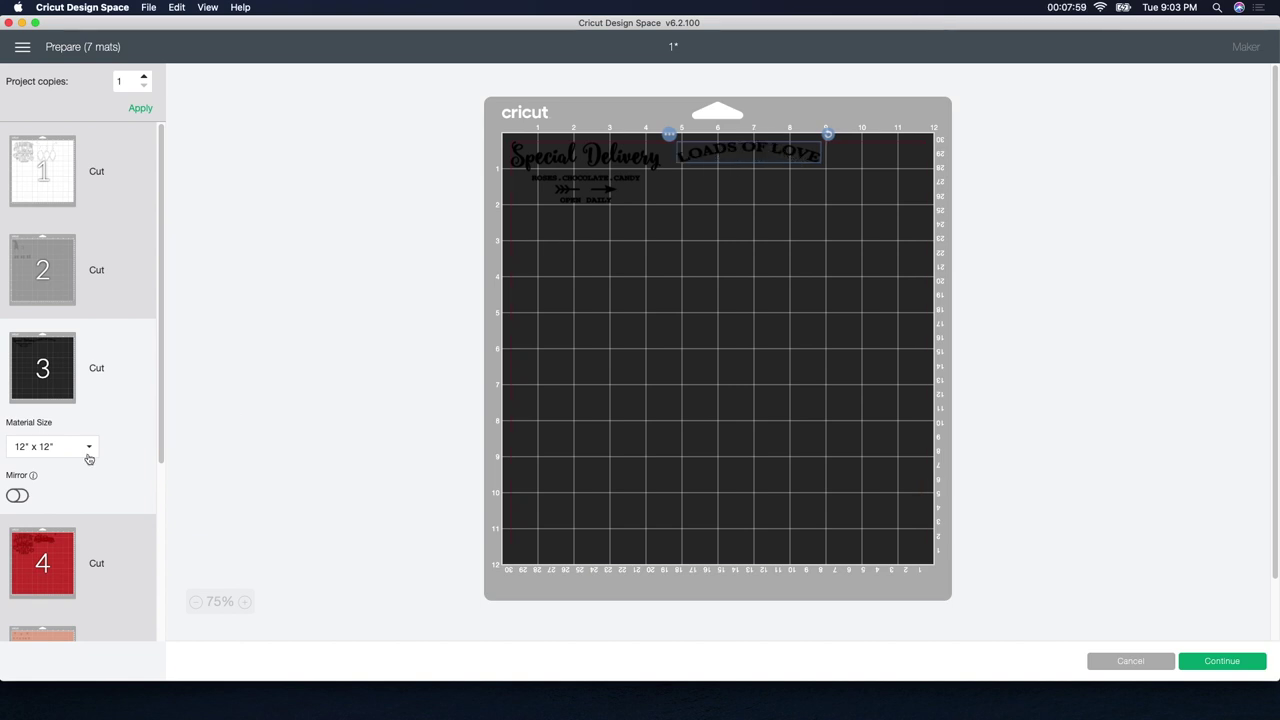
Step: Shift the truck and the small heart on the red mat to leave more space between the pieces
scroll(60, 480, "down", 3)
left_click(52, 476)
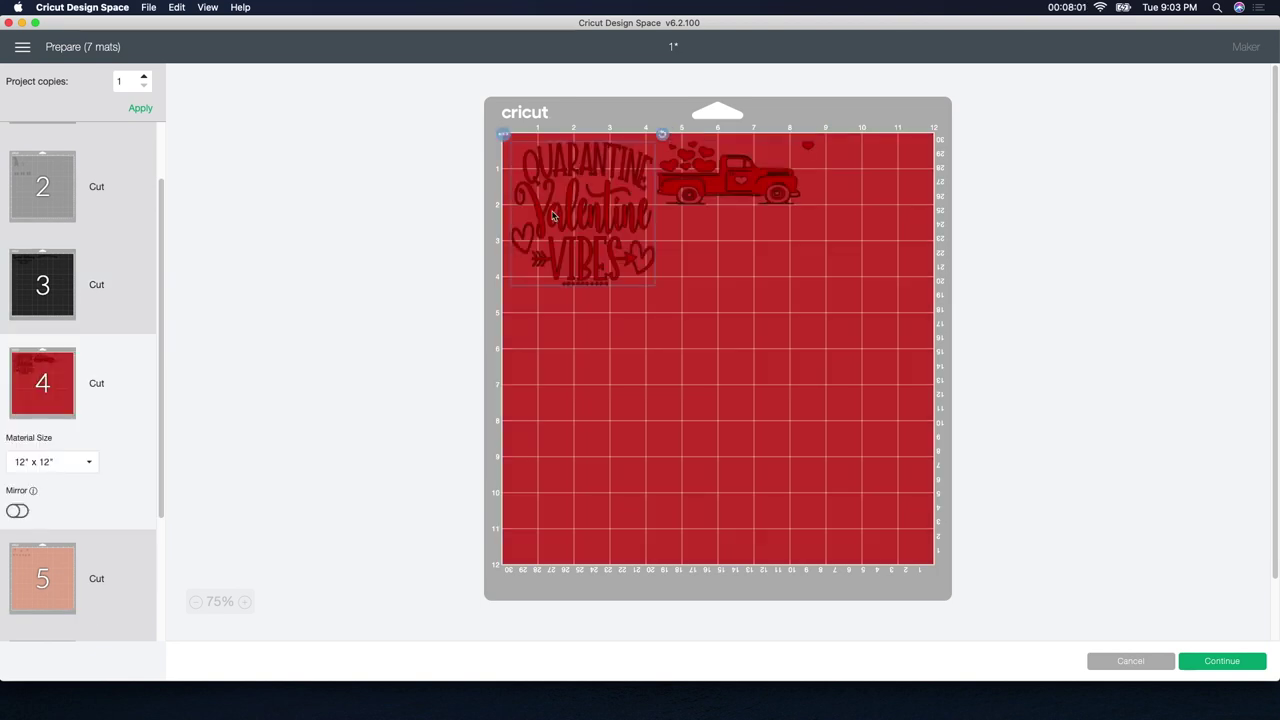
left_click_drag(722, 172, 733, 172)
left_click(817, 149)
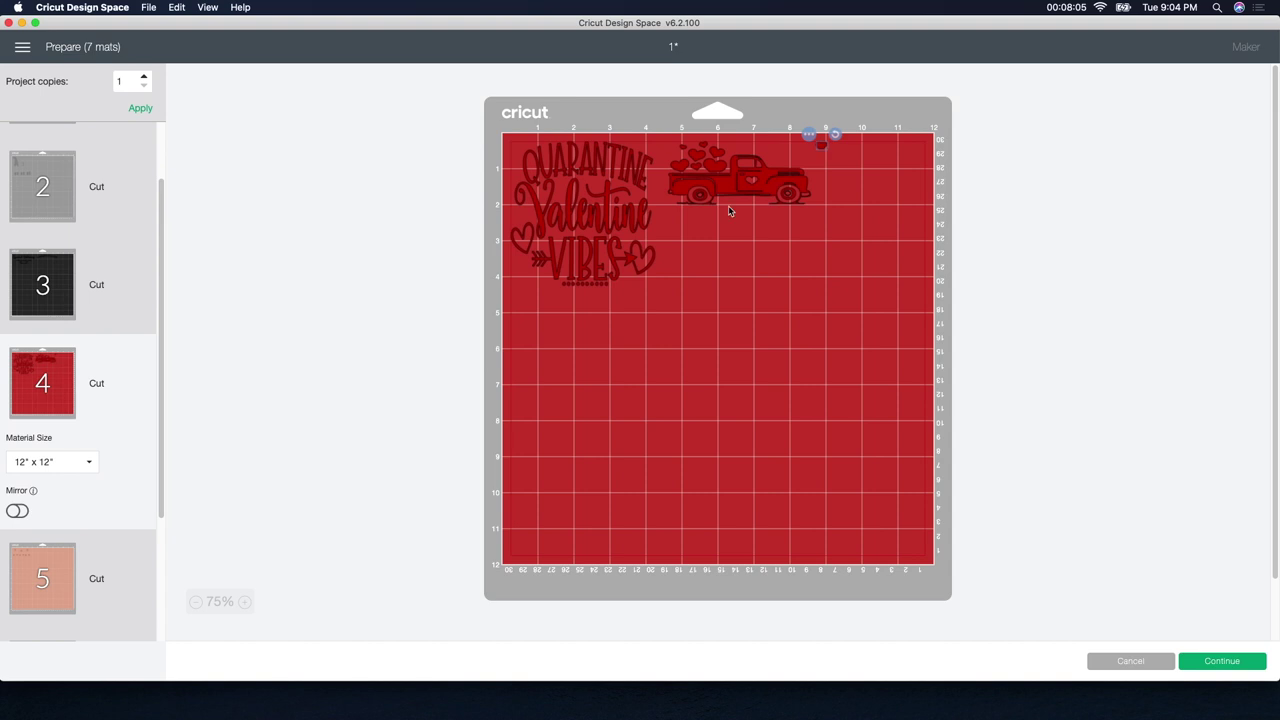
Step: Check how the pieces are spaced on the peach, light pink and dark pink mats
left_click(14, 576)
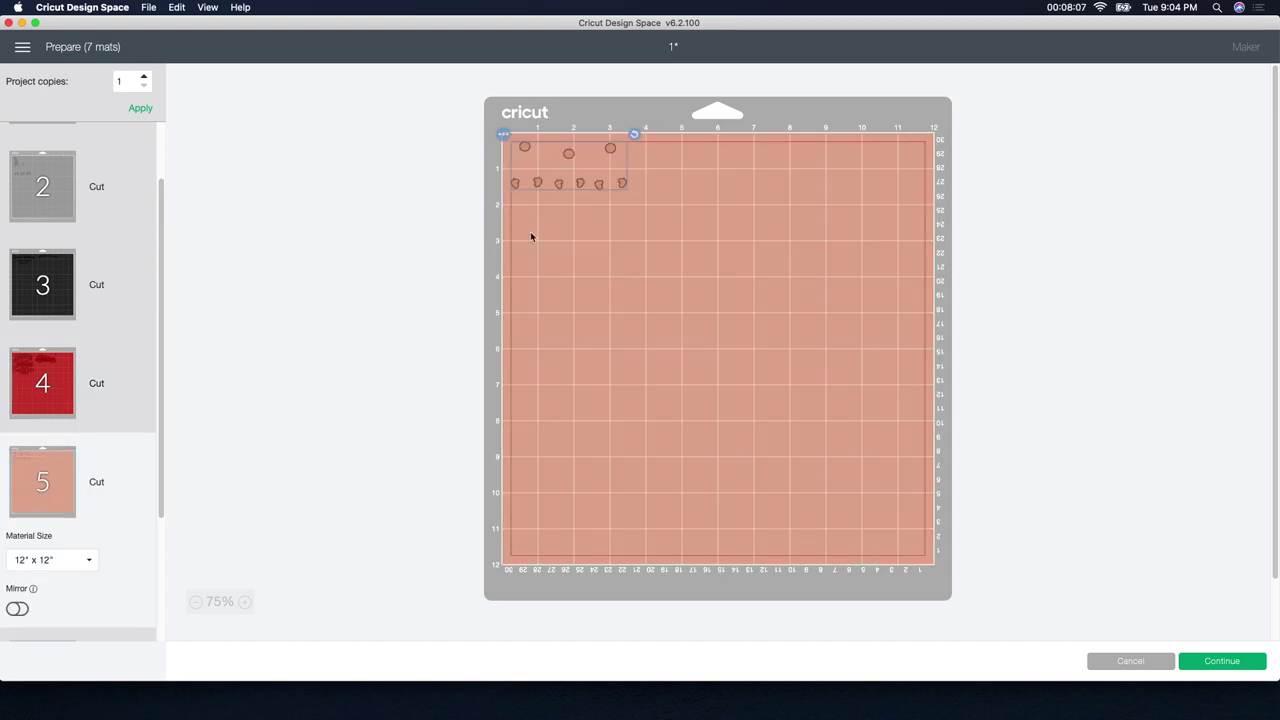
scroll(38, 549, "down", 3)
scroll(38, 549, "down", 2)
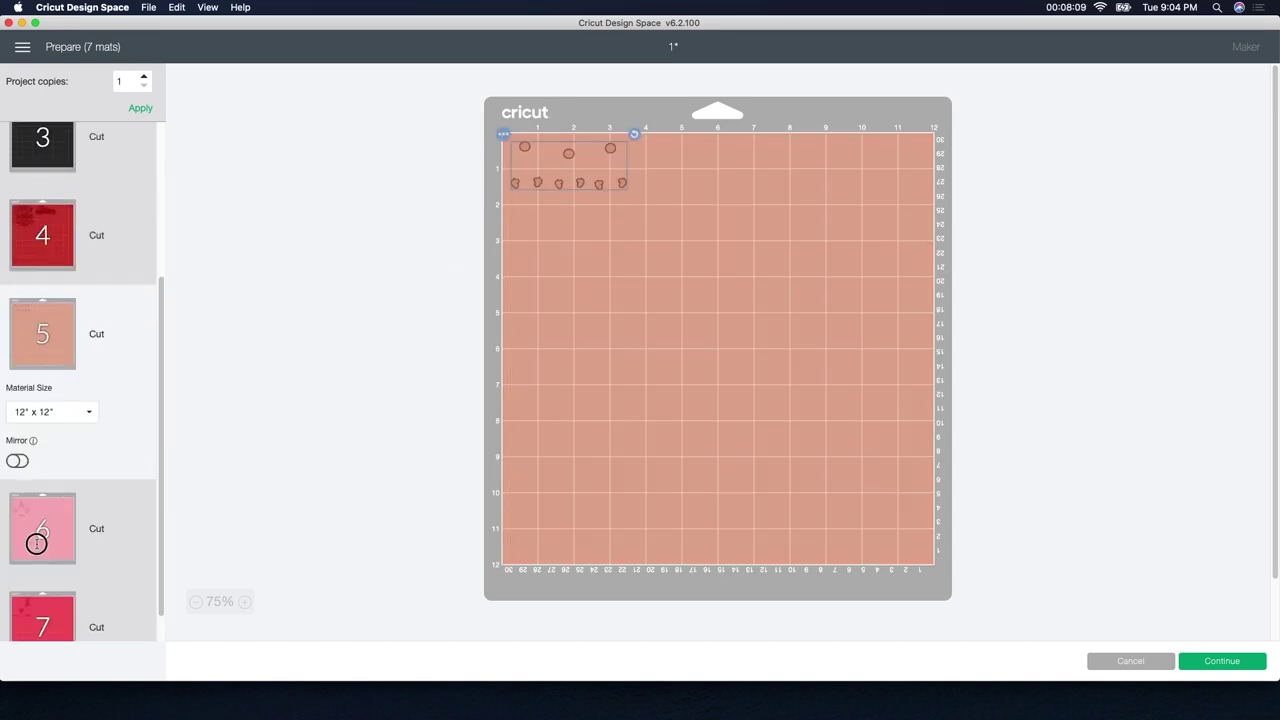
left_click(36, 543)
scroll(134, 533, "down", 1)
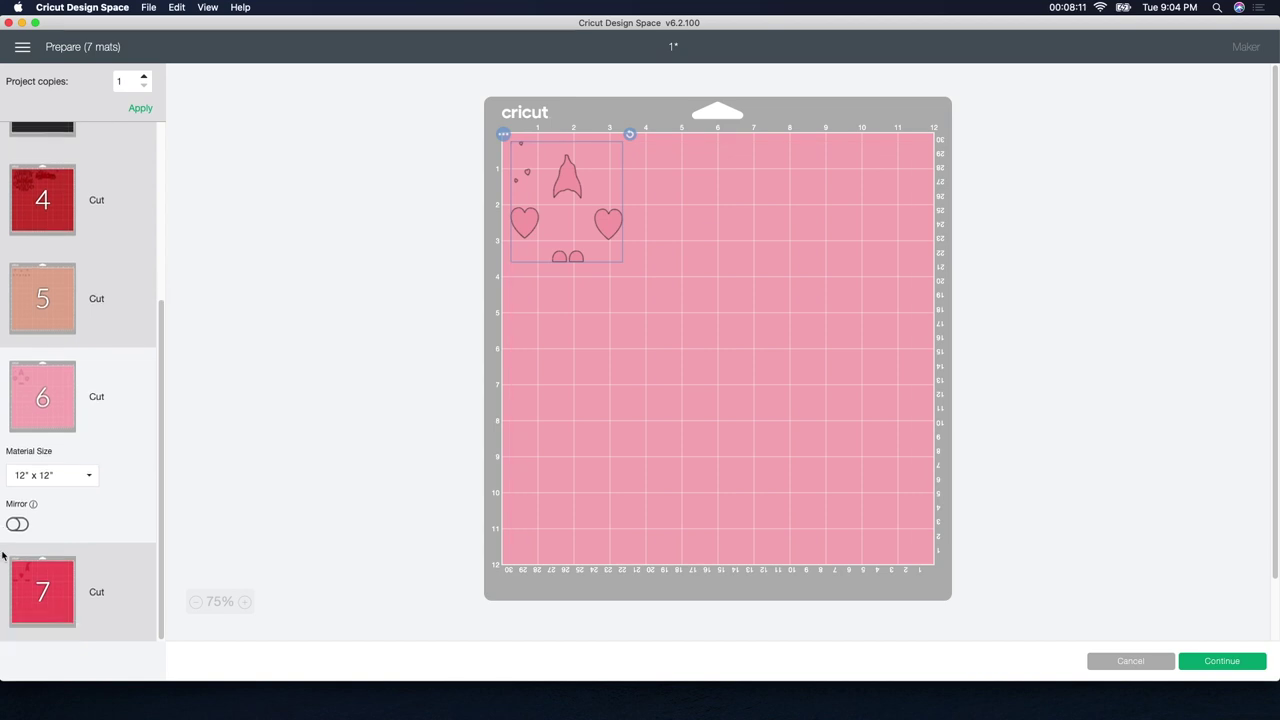
left_click(38, 596)
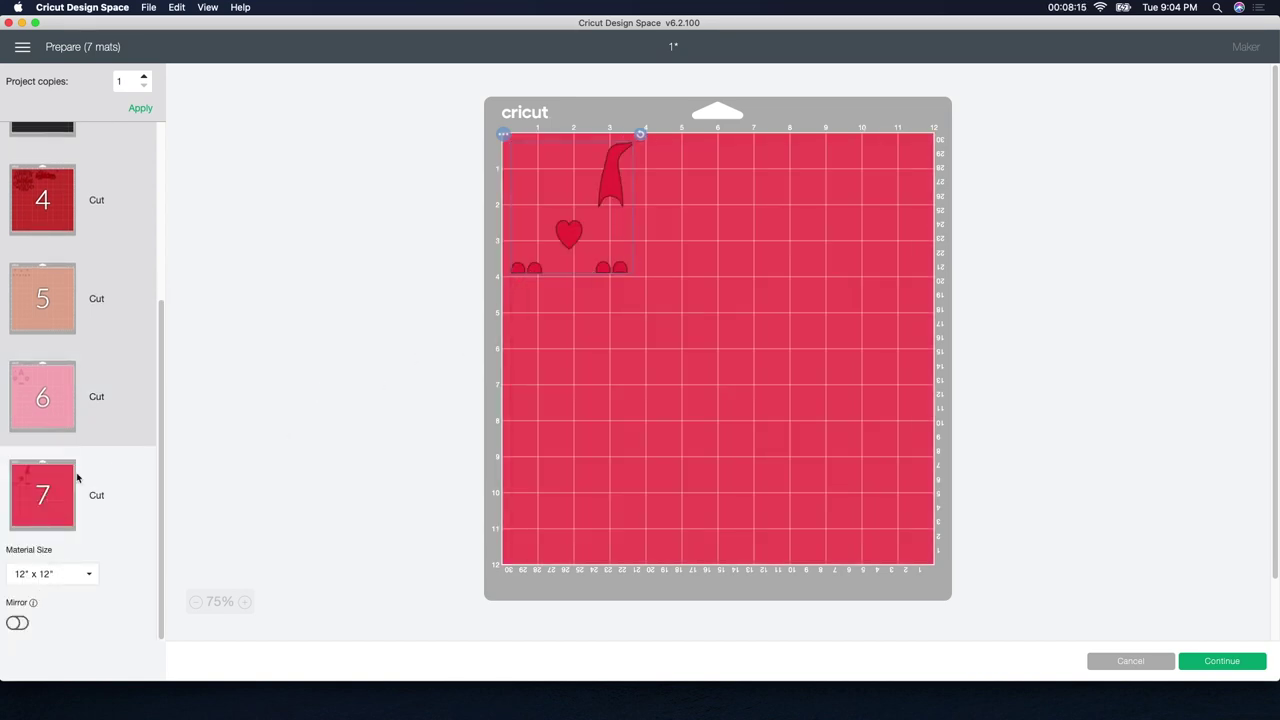
Step: Turn on mirroring for the white, gray and black mats
scroll(76, 472, "up", 5)
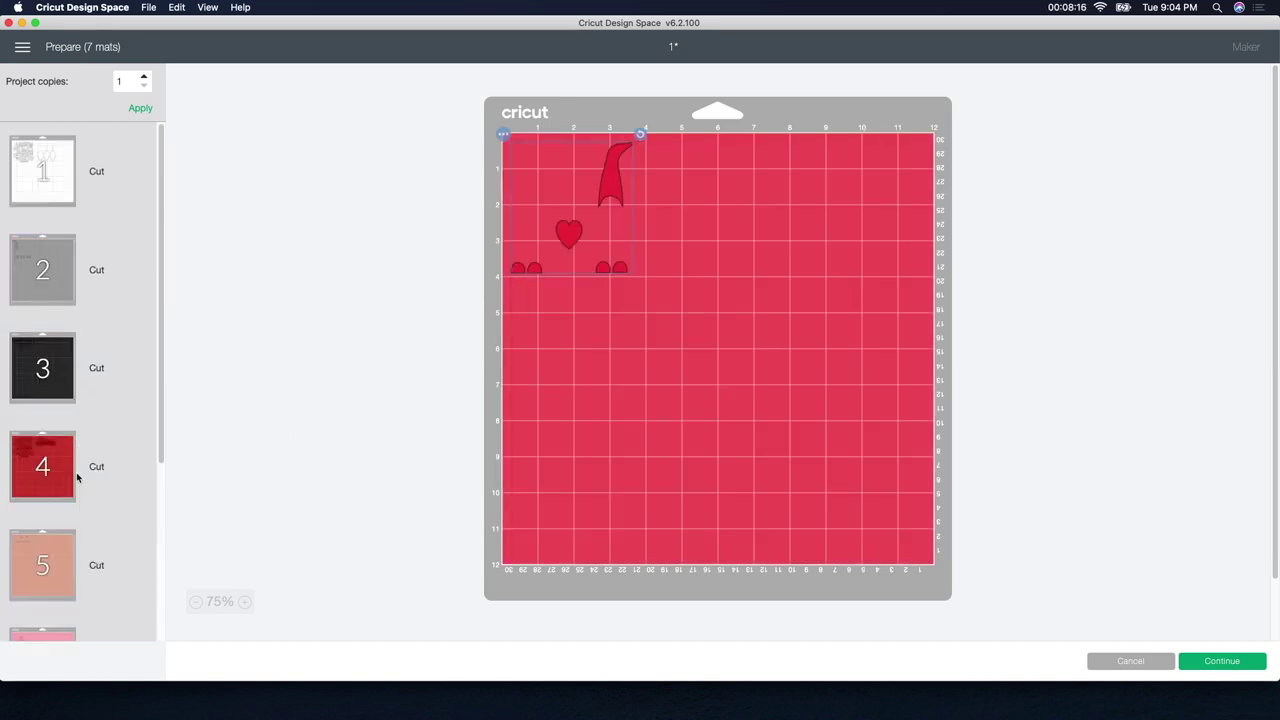
left_click(63, 200)
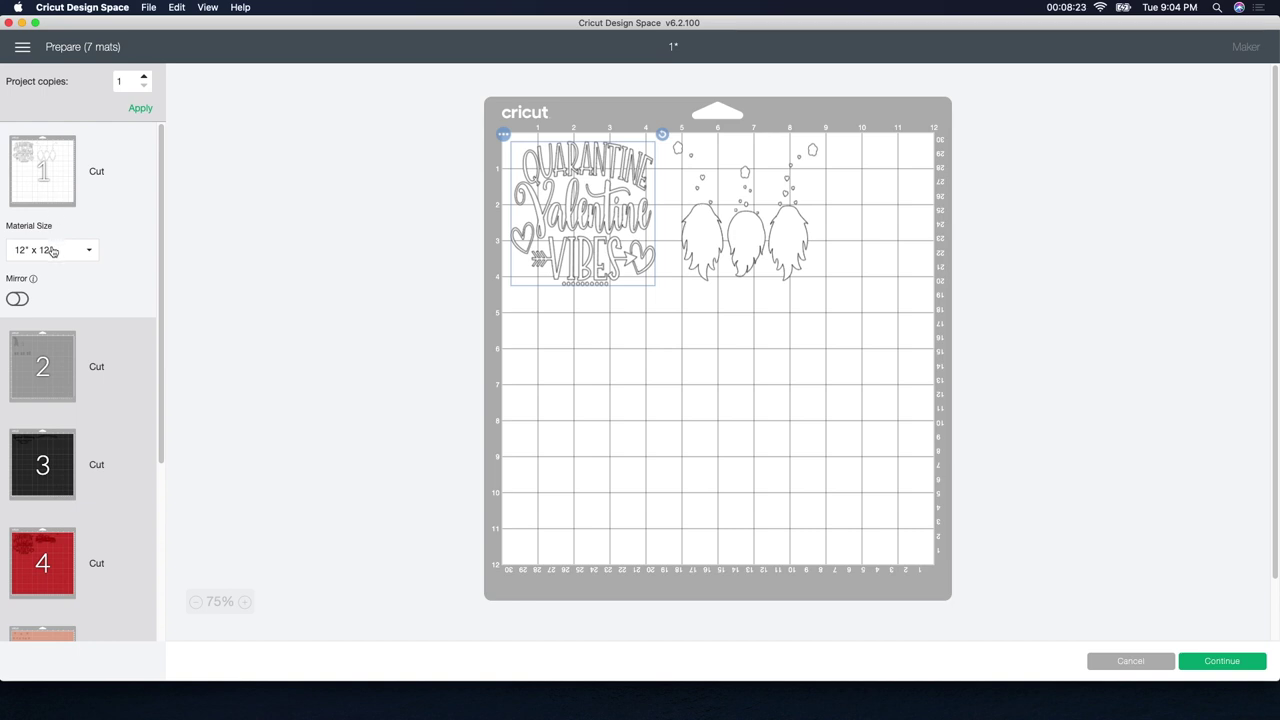
left_click(17, 299)
left_click(37, 376)
left_click(17, 397)
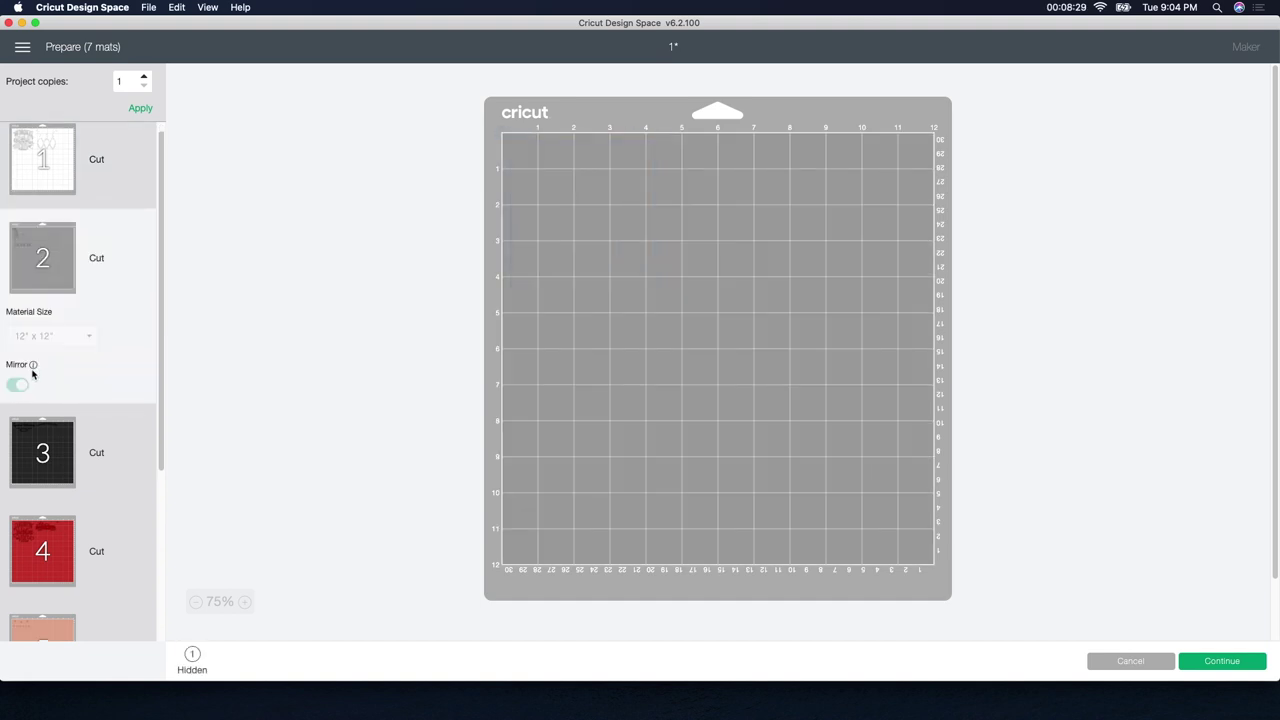
scroll(33, 374, "down", 2)
left_click(33, 374)
left_click(17, 403)
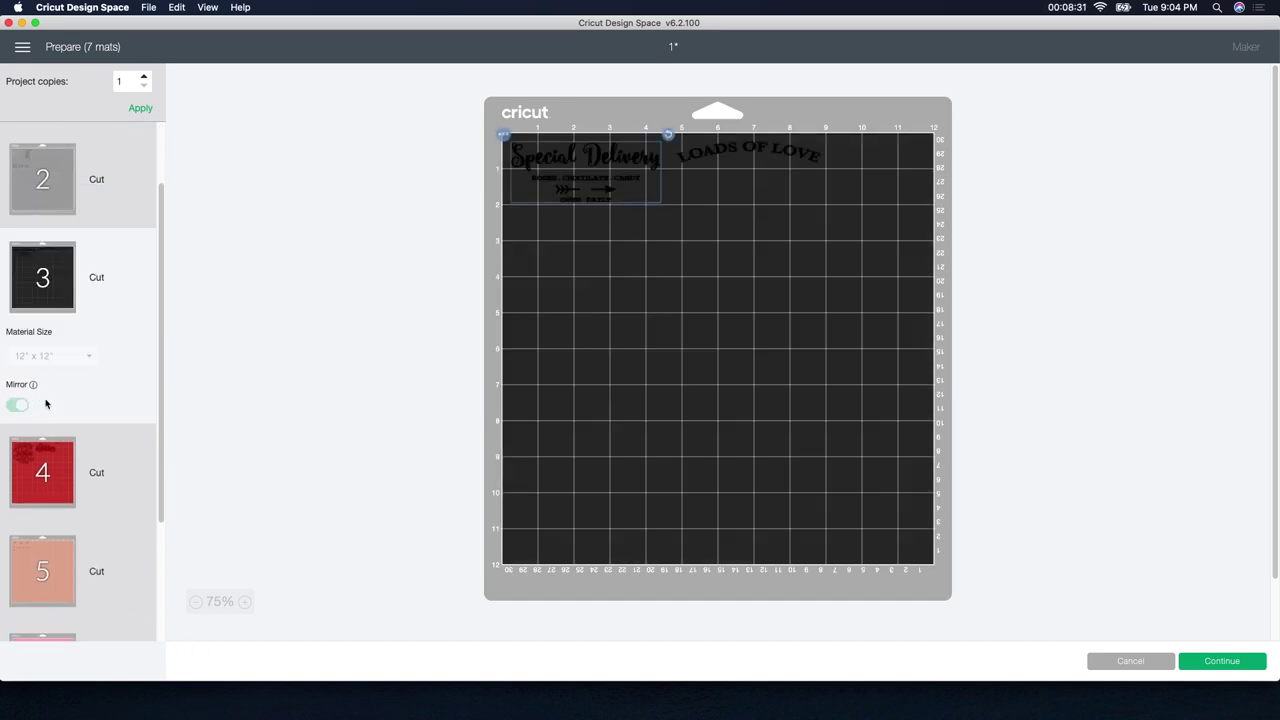
Step: Turn on mirroring for the red and peach mats
scroll(46, 403, "down", 2)
left_click(35, 400)
left_click(17, 428)
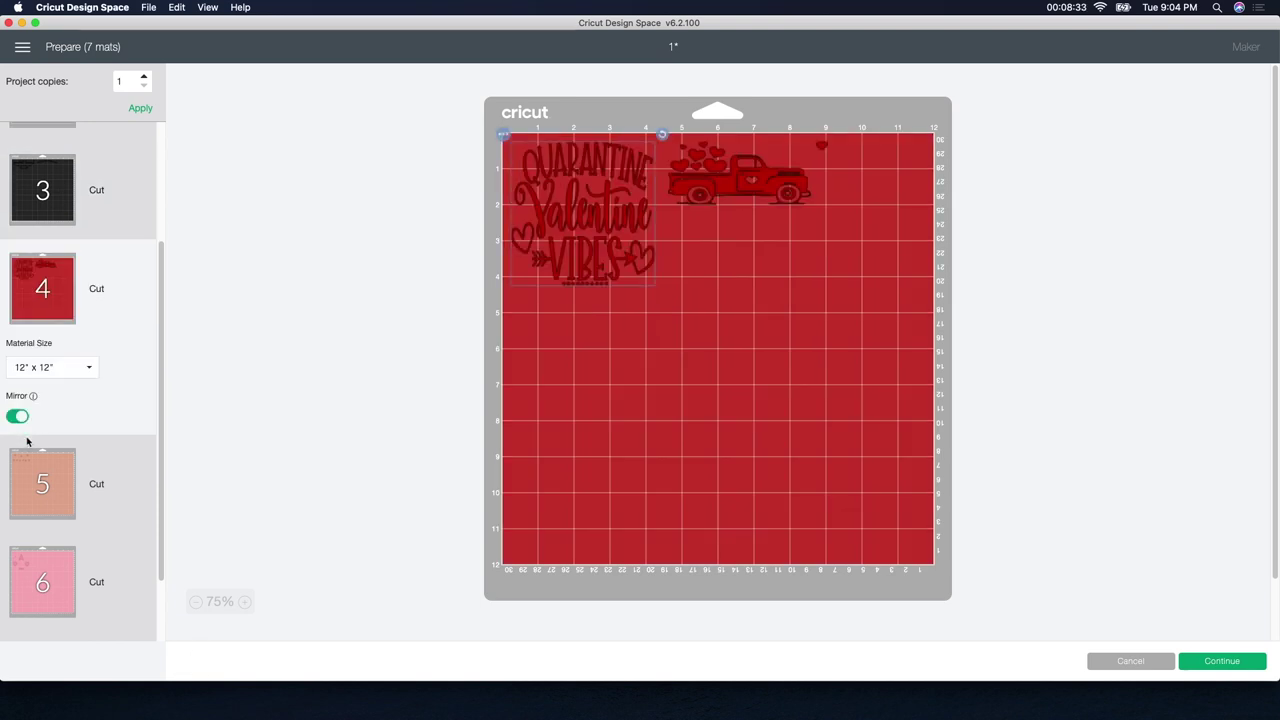
scroll(30, 425, "down", 2)
left_click(37, 420)
left_click(17, 447)
Step: Turn on mirroring for the light pink and dark pink mats
scroll(20, 447, "down", 2)
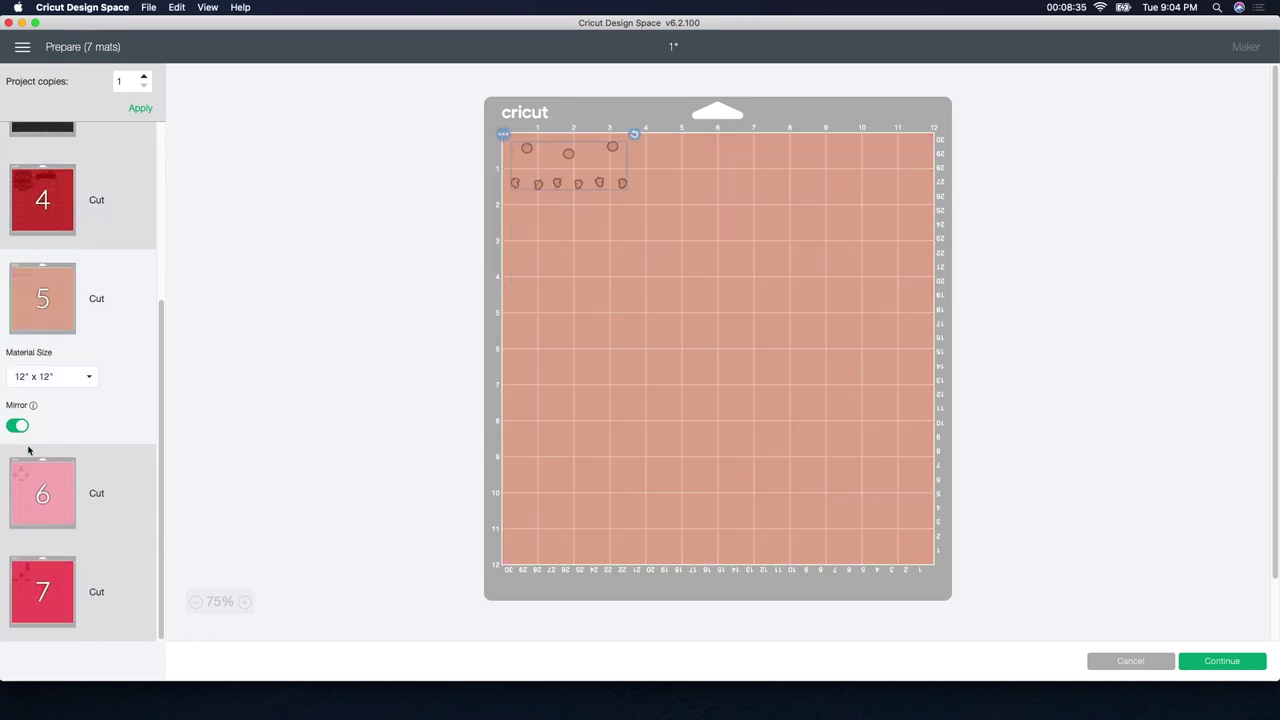
left_click(24, 500)
left_click(17, 524)
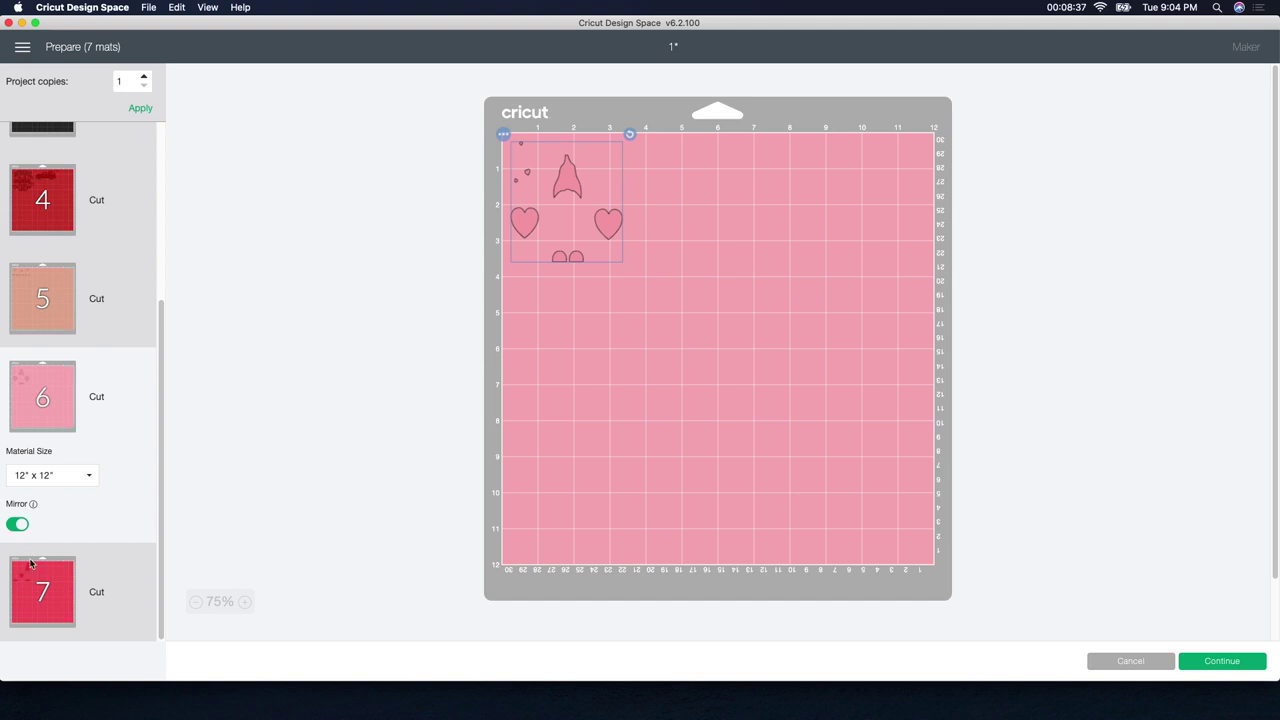
left_click(30, 575)
left_click(17, 624)
Step: Shift the mirrored gnome beards on the white mat slightly closer to the Quarantine Valentine Vibes design
scroll(108, 445, "up", 5)
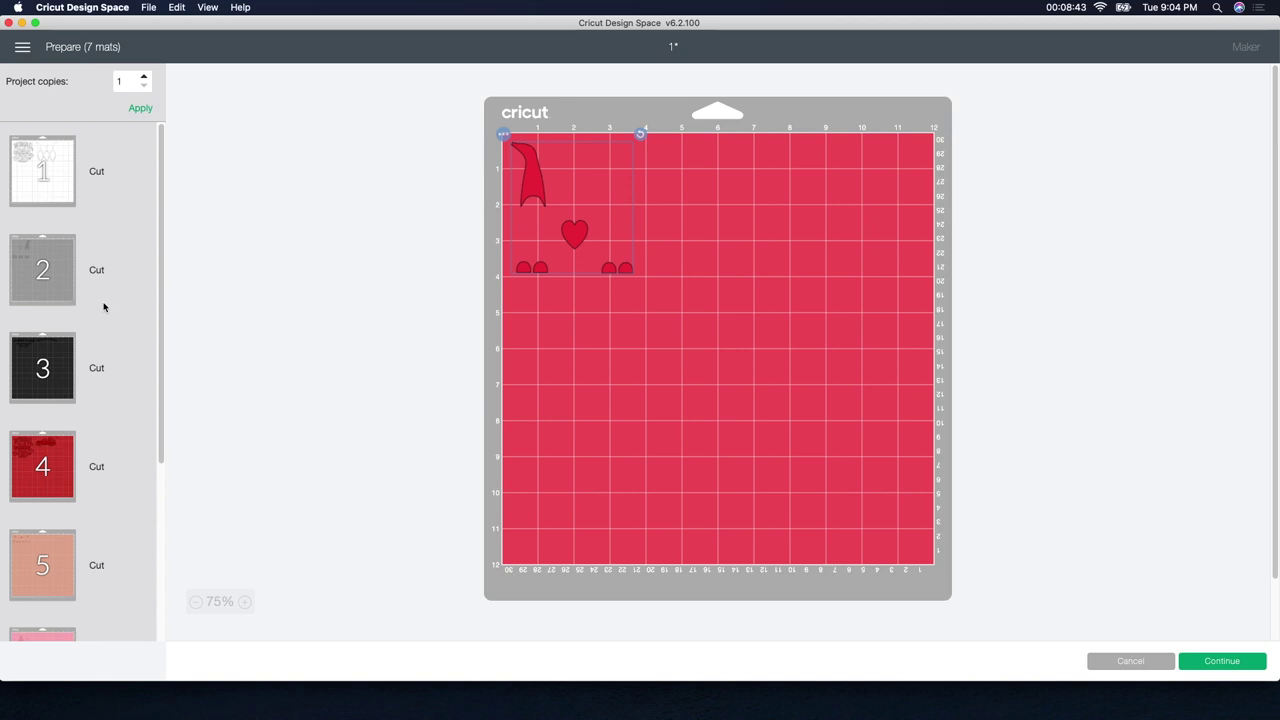
left_click(63, 190)
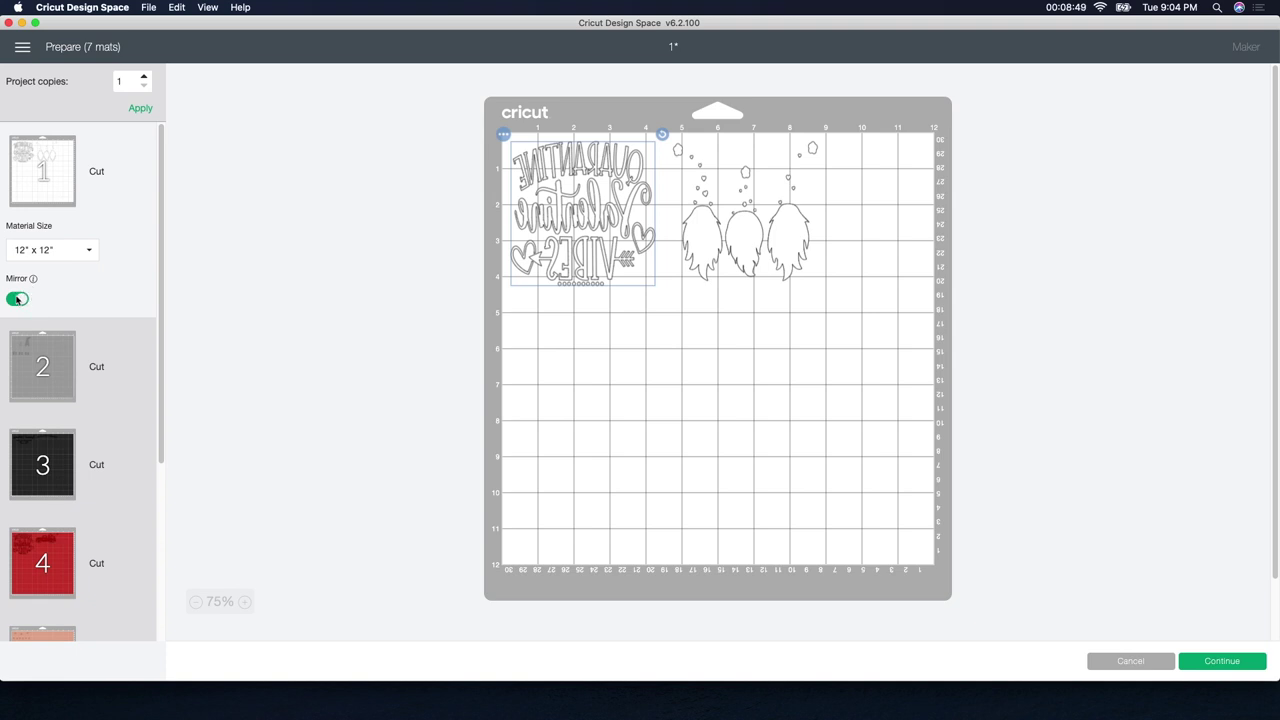
left_click_drag(776, 207, 765, 203)
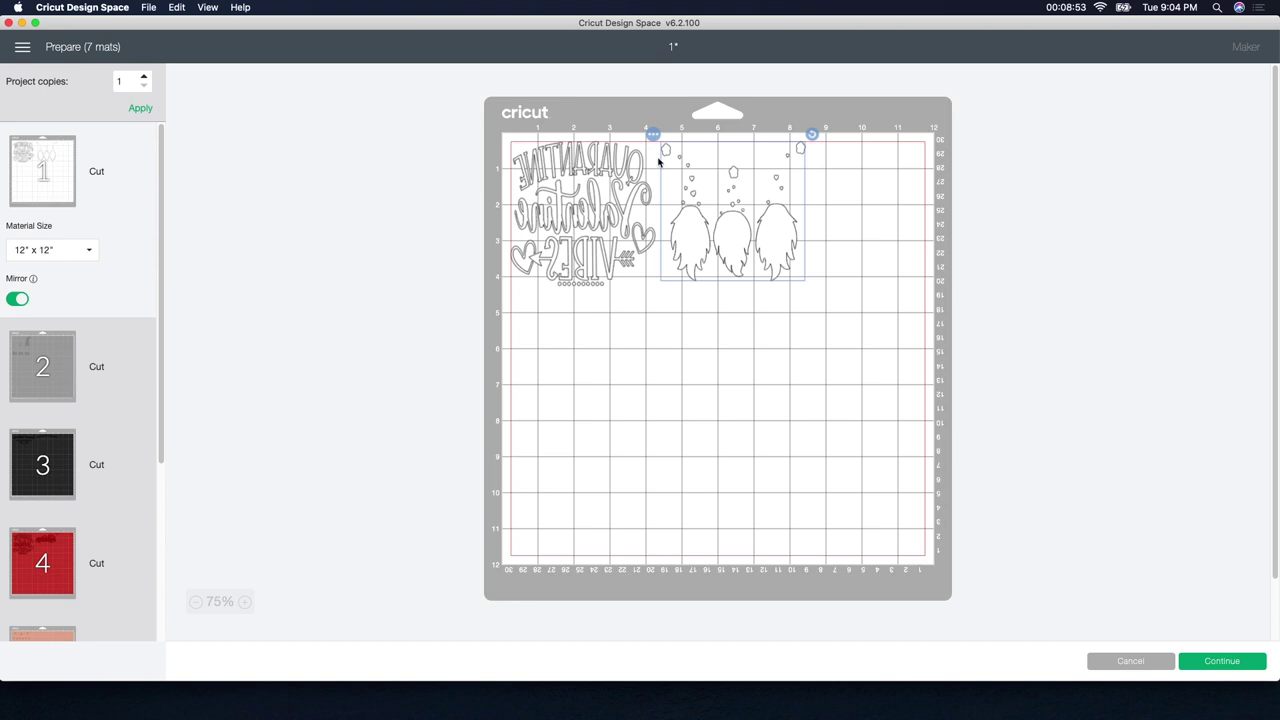
left_click(645, 147)
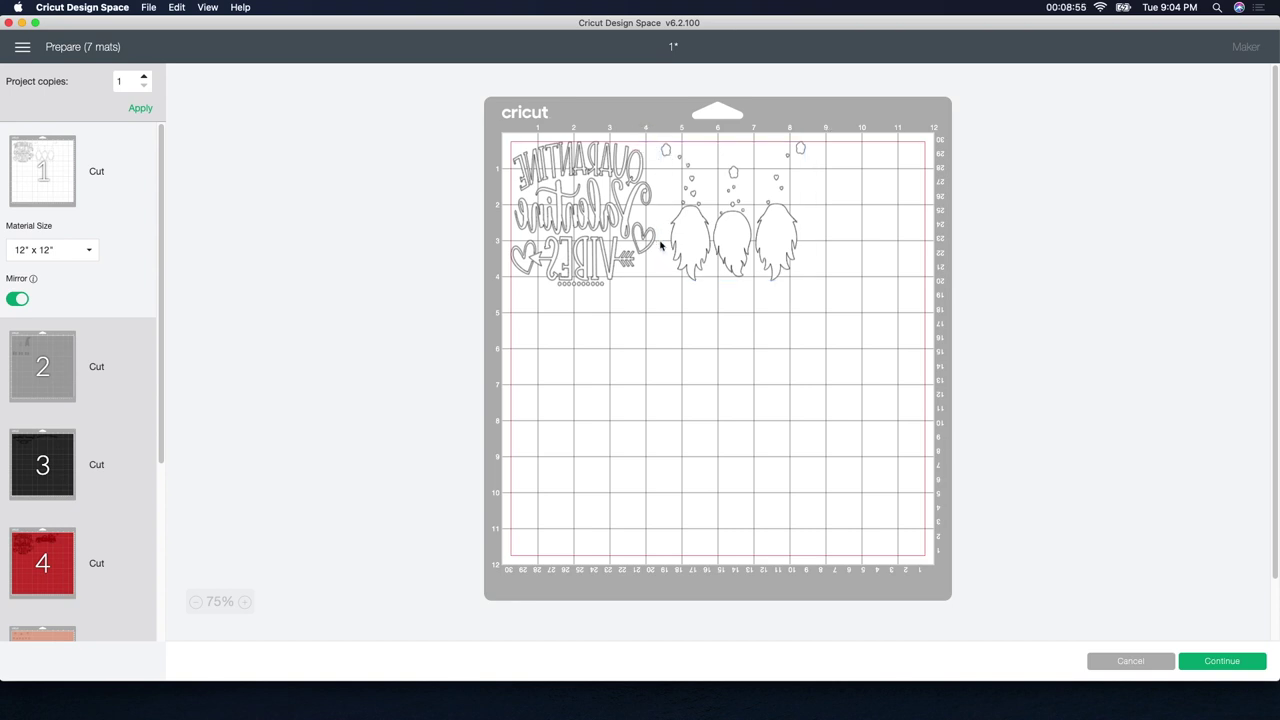
Step: Review the mirrored gray and black mats, and nudge the truck on the red mat slightly away from the small heart
left_click(65, 374)
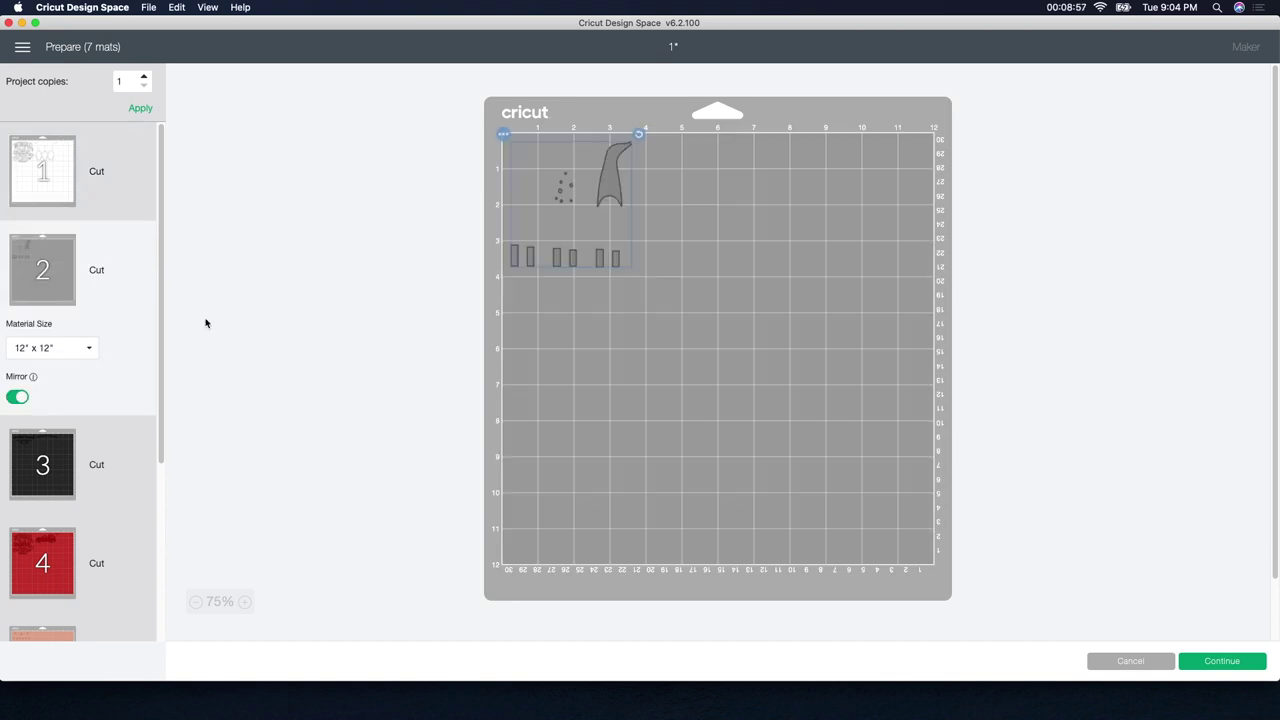
left_click(57, 470)
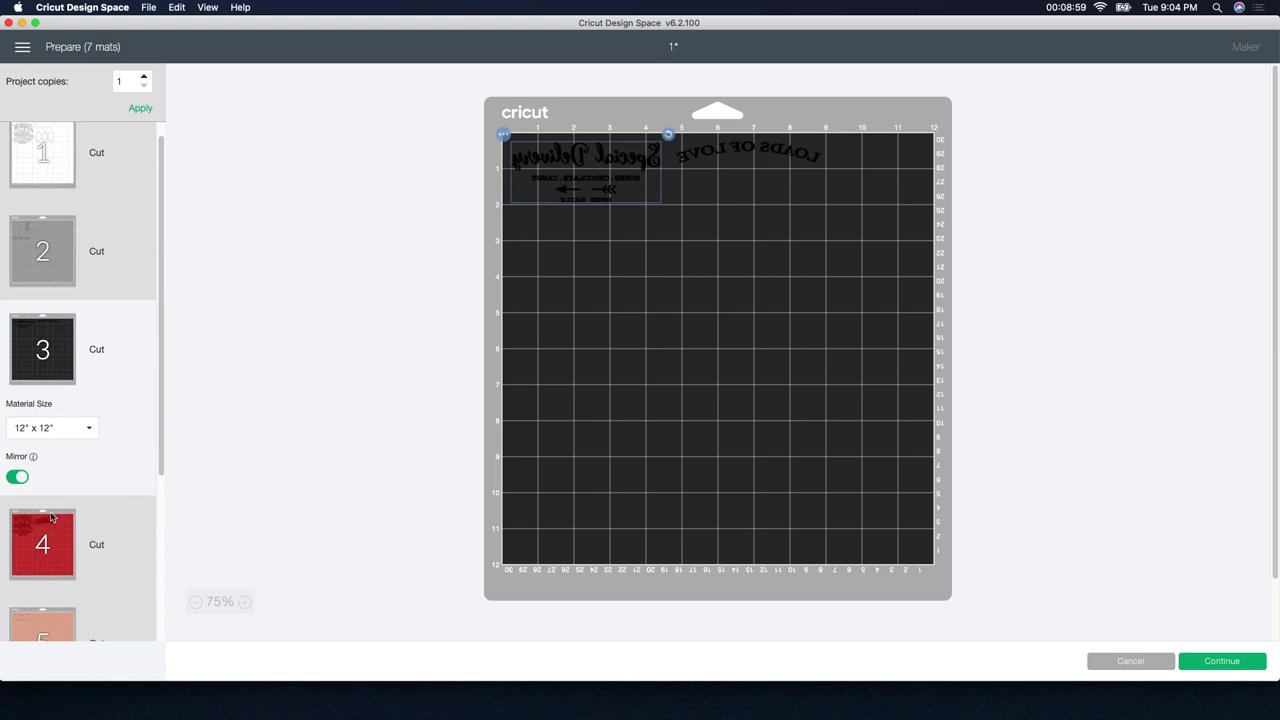
left_click(55, 518)
left_click_drag(760, 162, 752, 160)
scroll(58, 546, "down", 3)
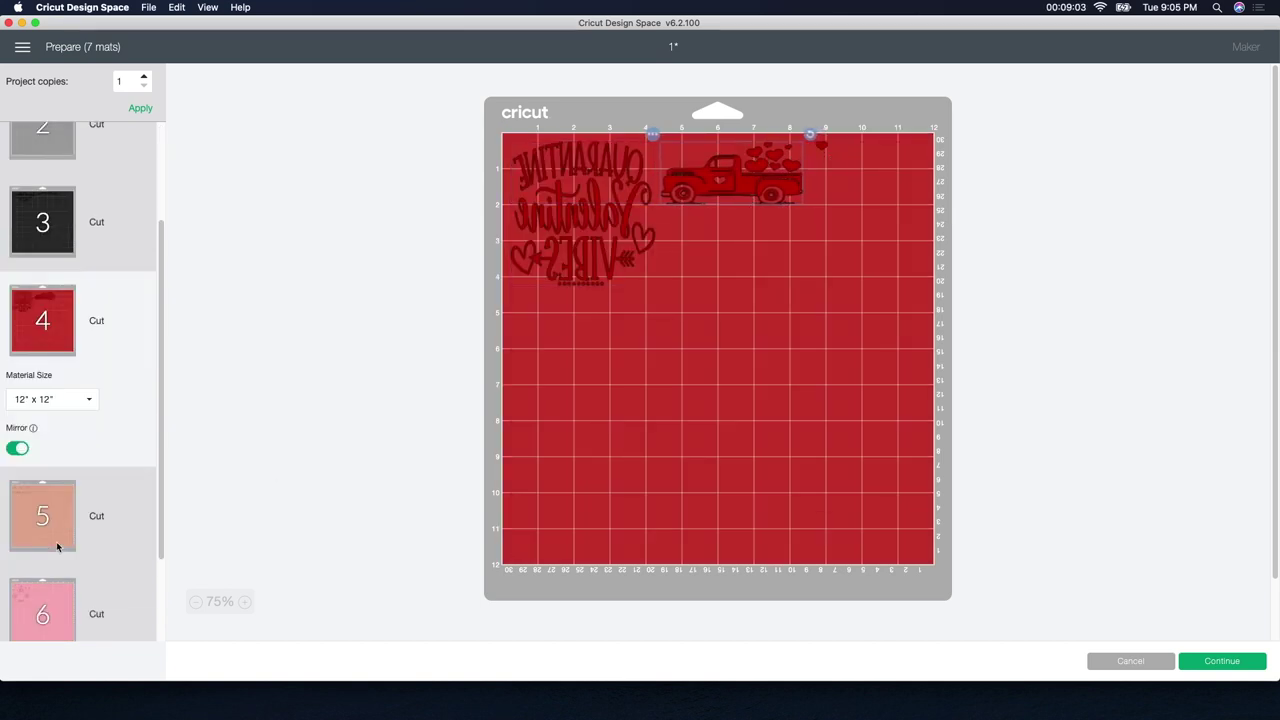
Step: Check the mirrored pieces on the peach mat and return to the white mat
left_click(55, 540)
scroll(67, 525, "up", 3)
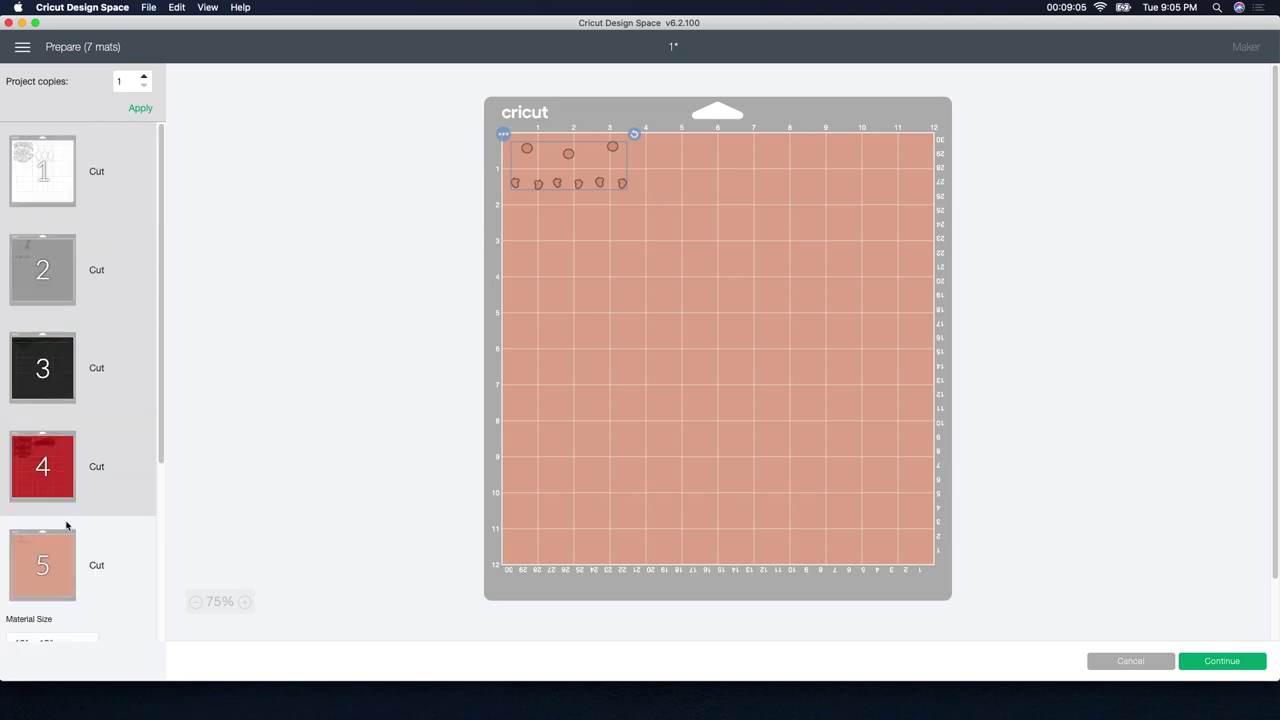
left_click(29, 182)
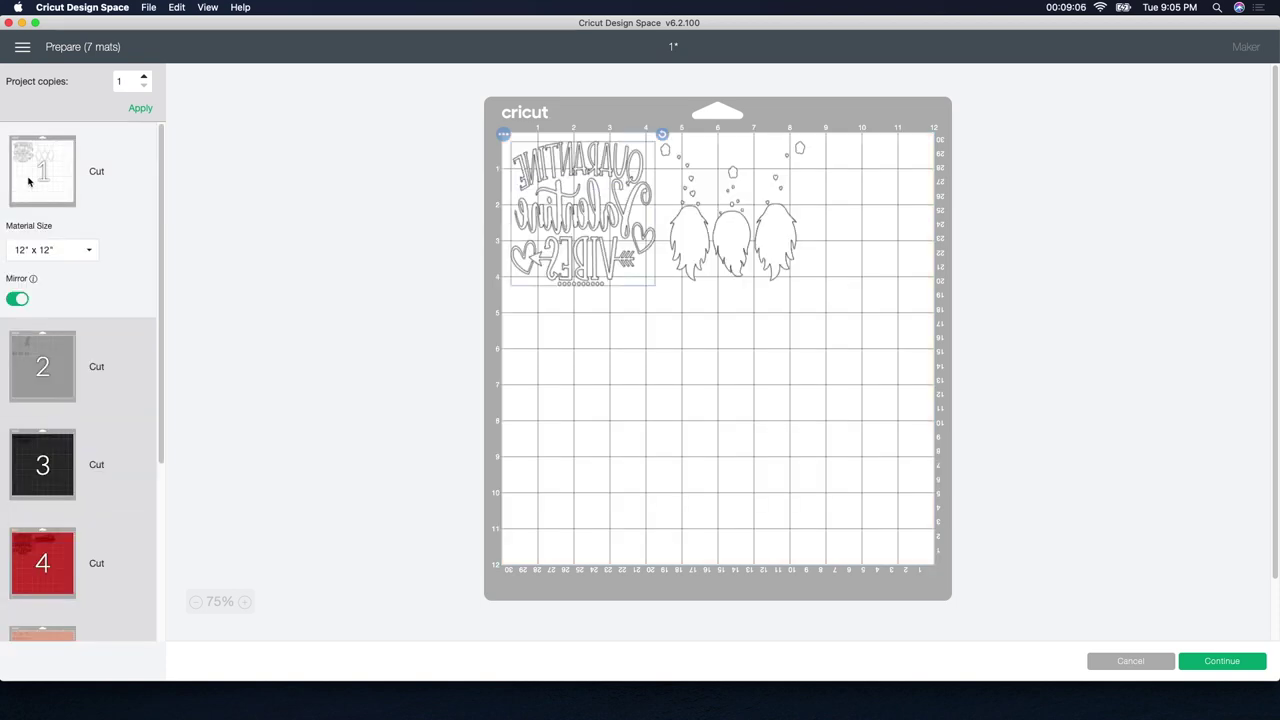
Step: Continue to the cutting setup and set the base material to Heat Transfer (non-Cricut) with More pressure
left_click(1222, 661)
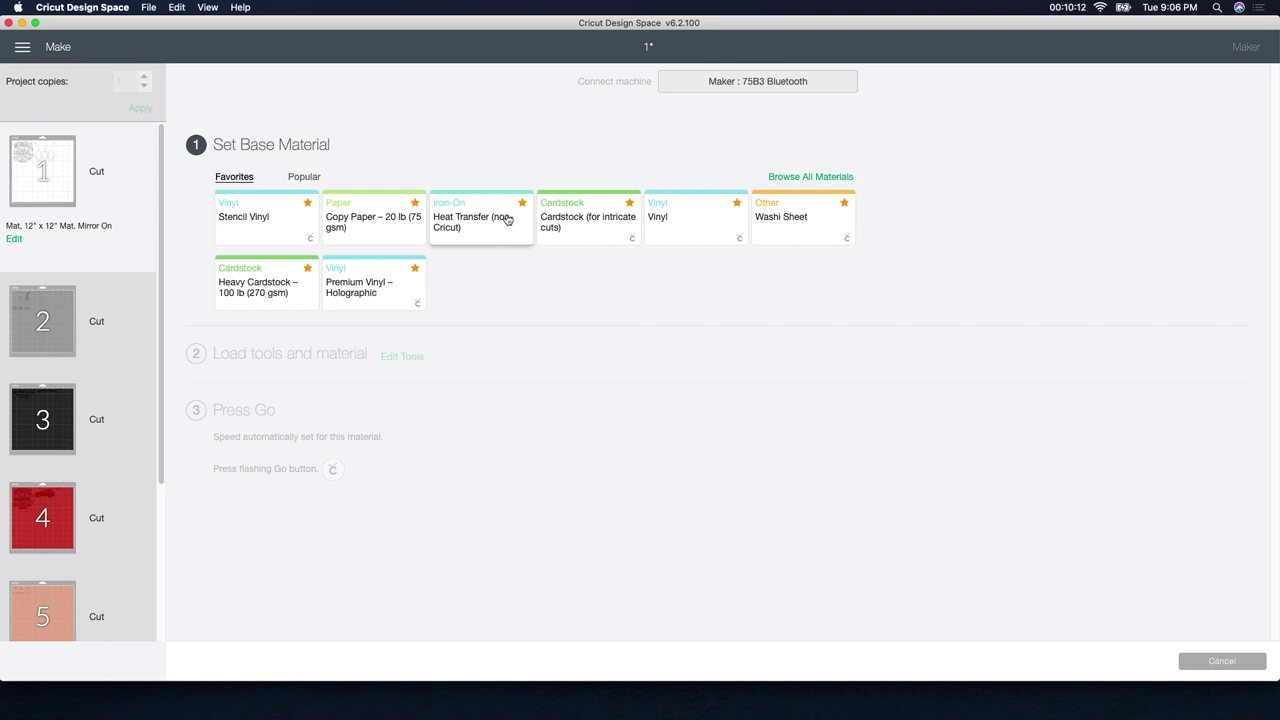
left_click(496, 216)
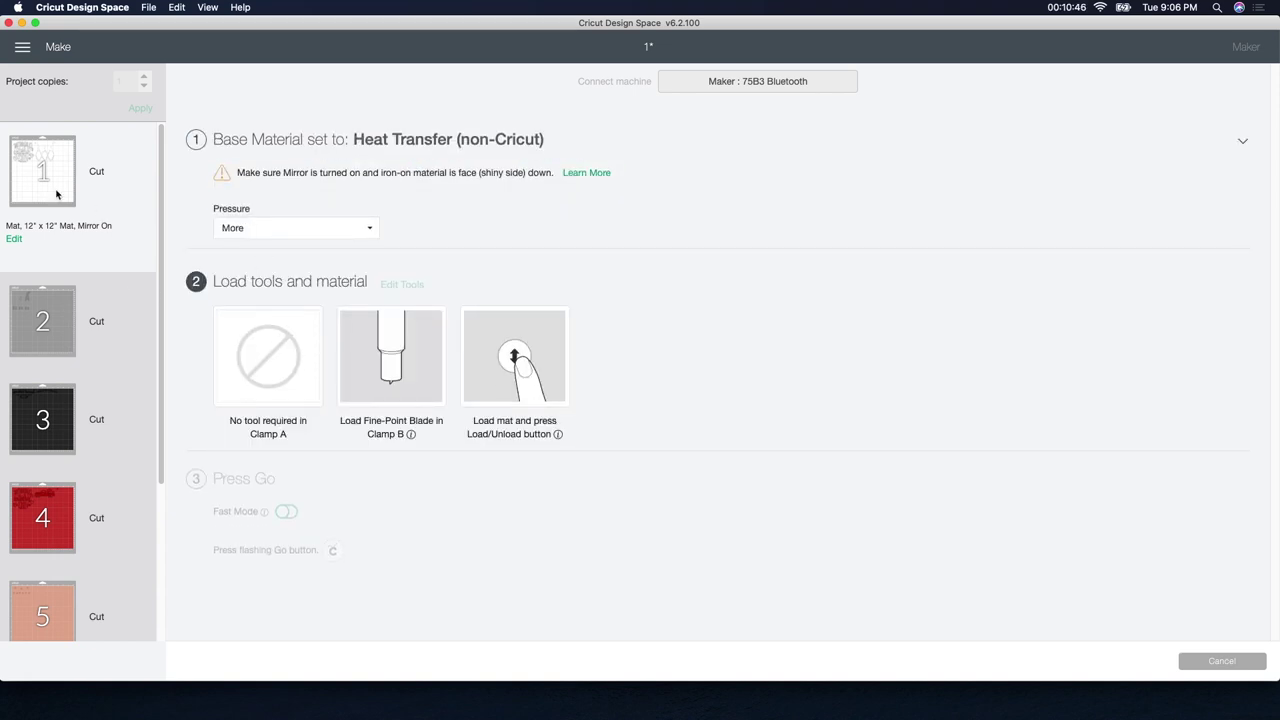
scroll(64, 538, "down", 5)
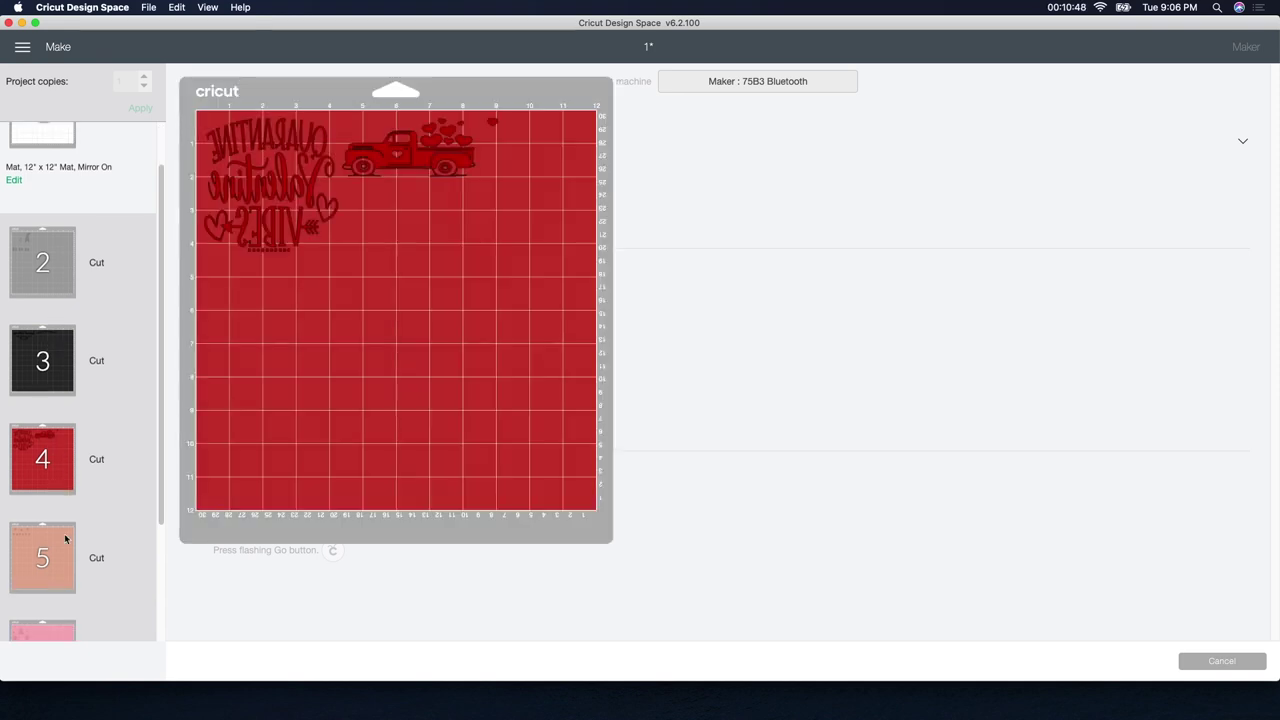
scroll(68, 530, "up", 5)
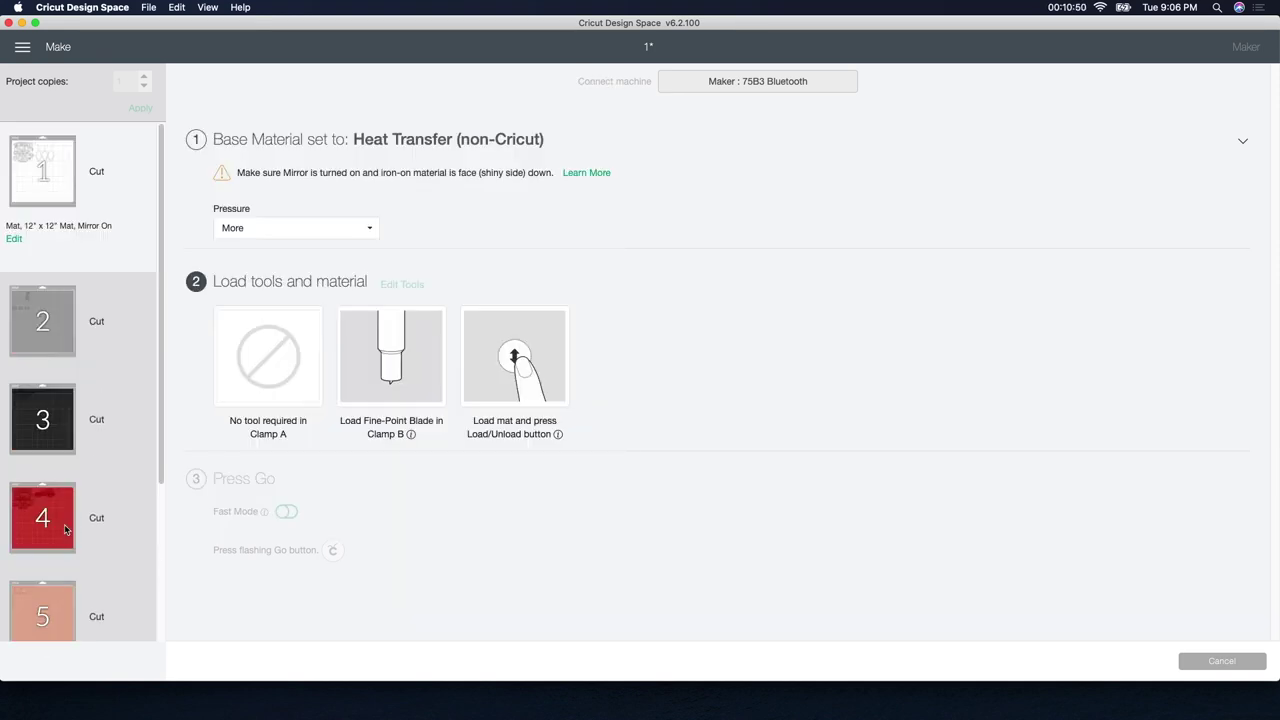
mouse_move(62, 170)
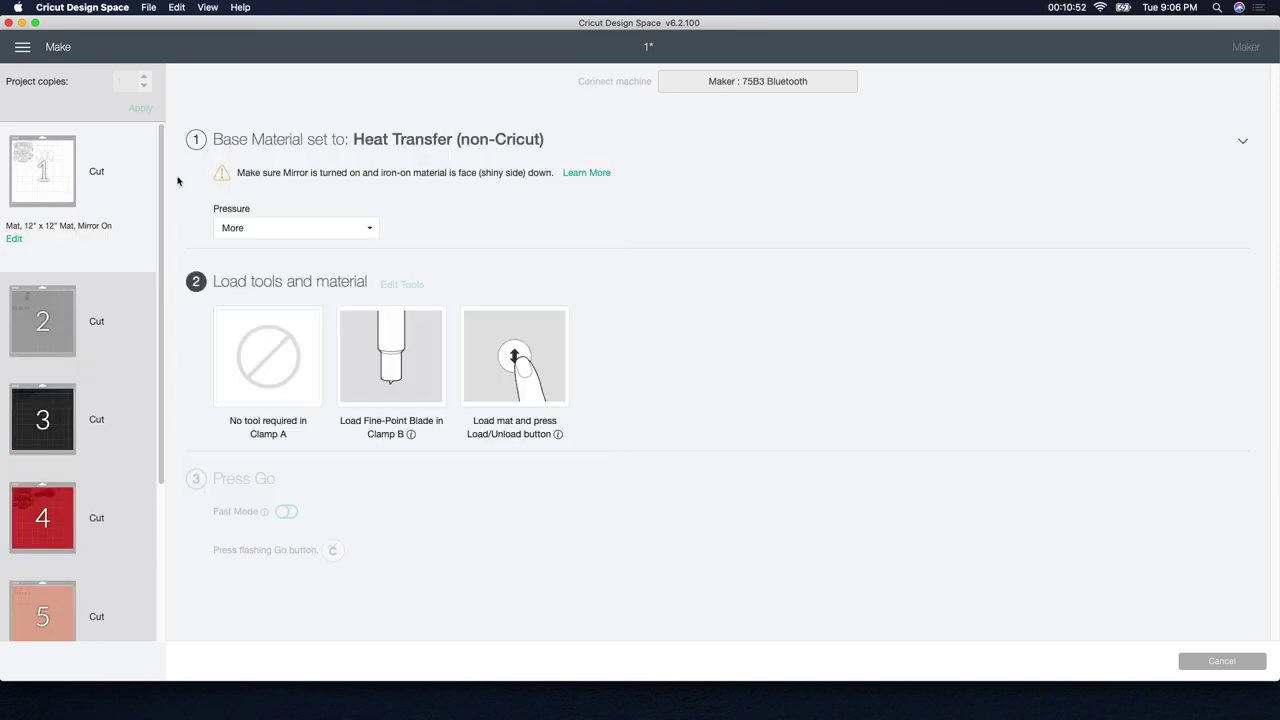